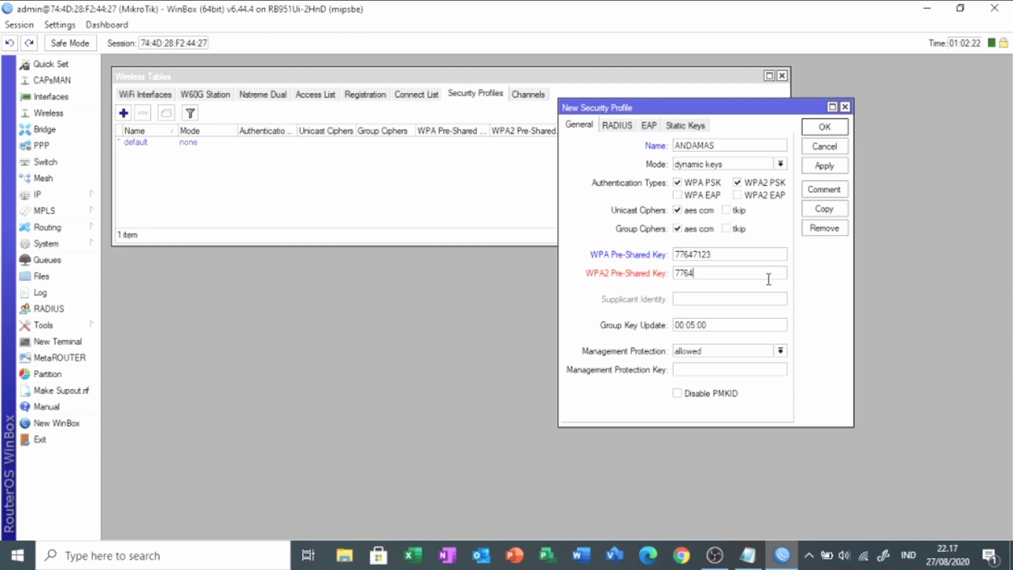
# Finish entering the pre-shared key and save the ANDAMAS security profile
pyautogui.write('3')
pyautogui.click(823, 127)
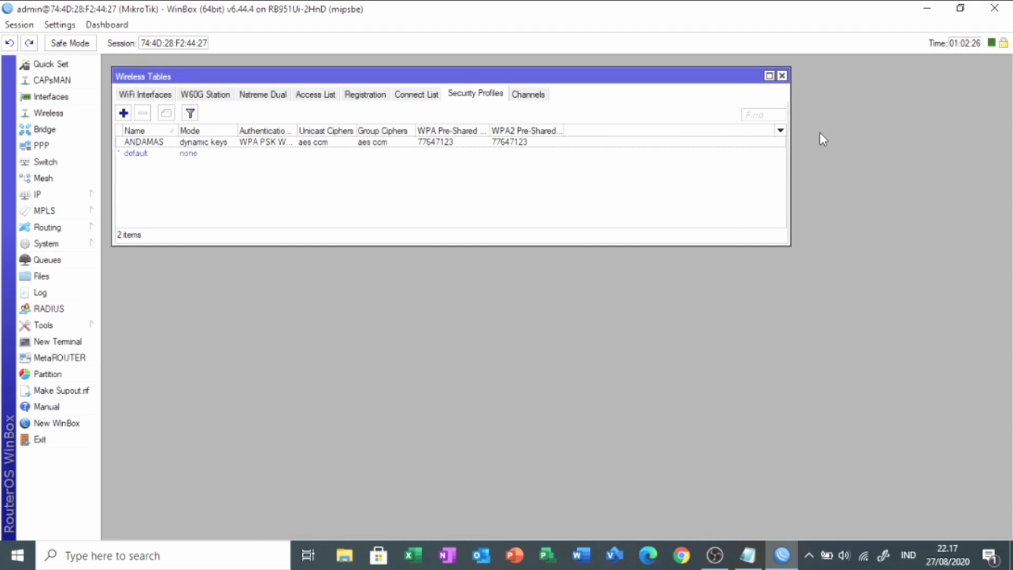
# Enable wlan1 and assign it the ANDAMAS security profile
pyautogui.click(150, 95)
pyautogui.click(151, 142)
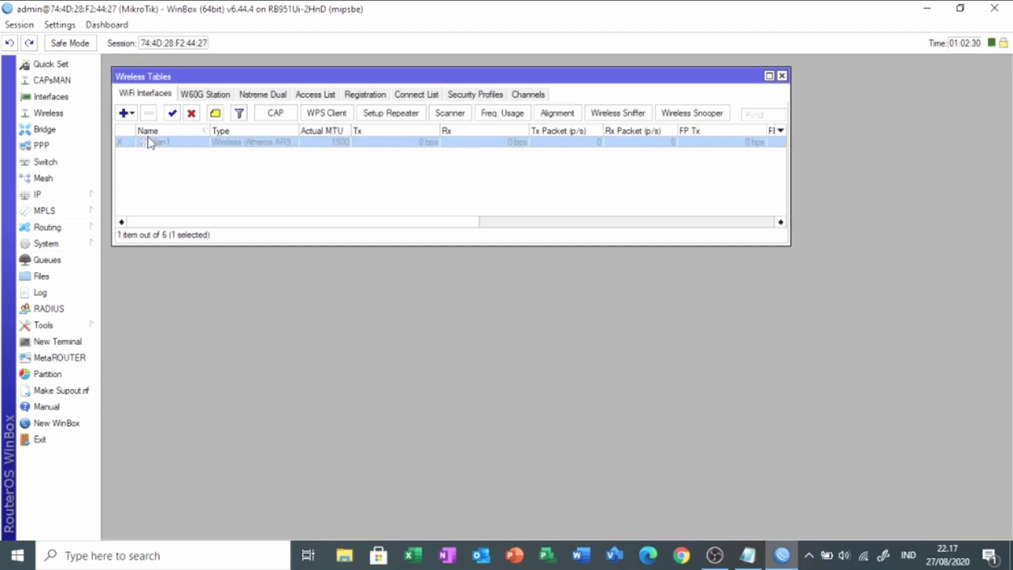
pyautogui.click(173, 114)
pyautogui.doubleClick(250, 141)
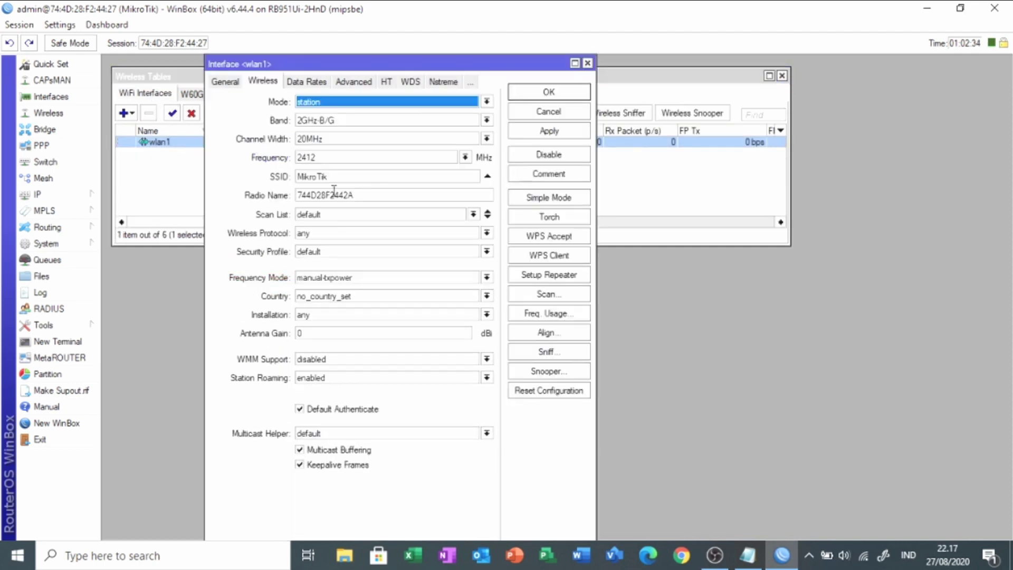
pyautogui.click(486, 252)
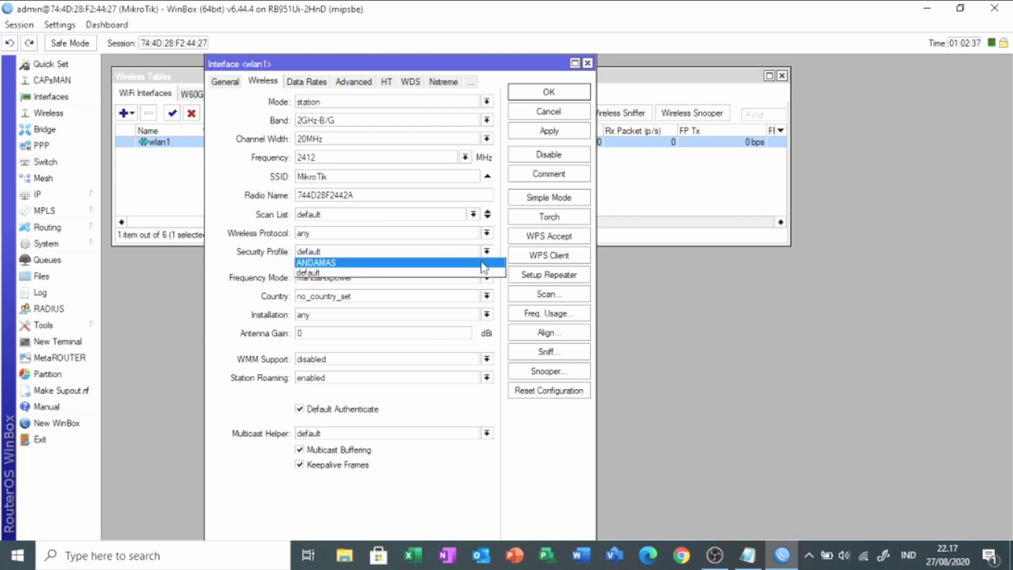
pyautogui.click(483, 263)
# Scan for networks and connect wlan1 to the ANDAMAS access point
pyautogui.click(546, 294)
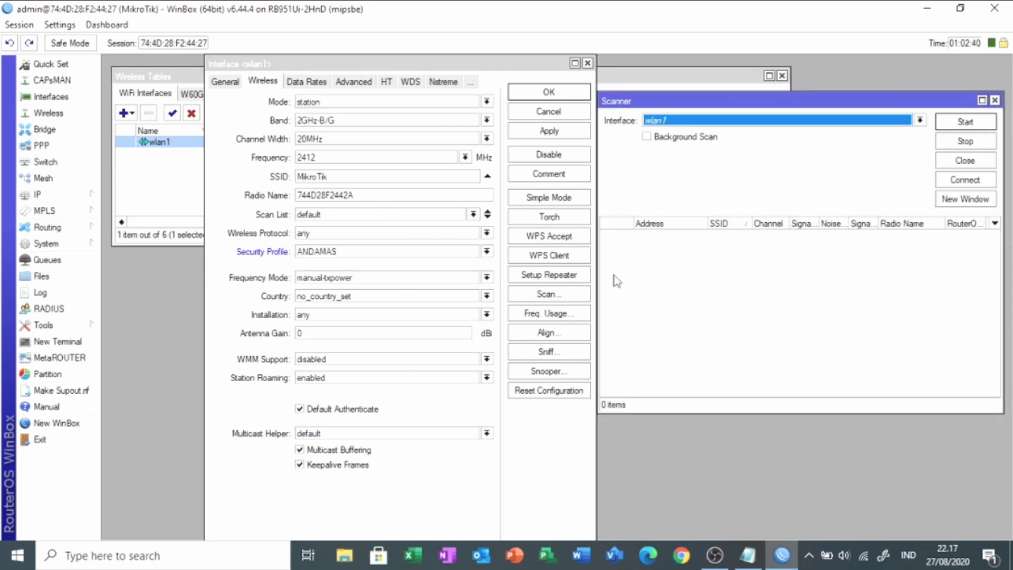
pyautogui.click(972, 124)
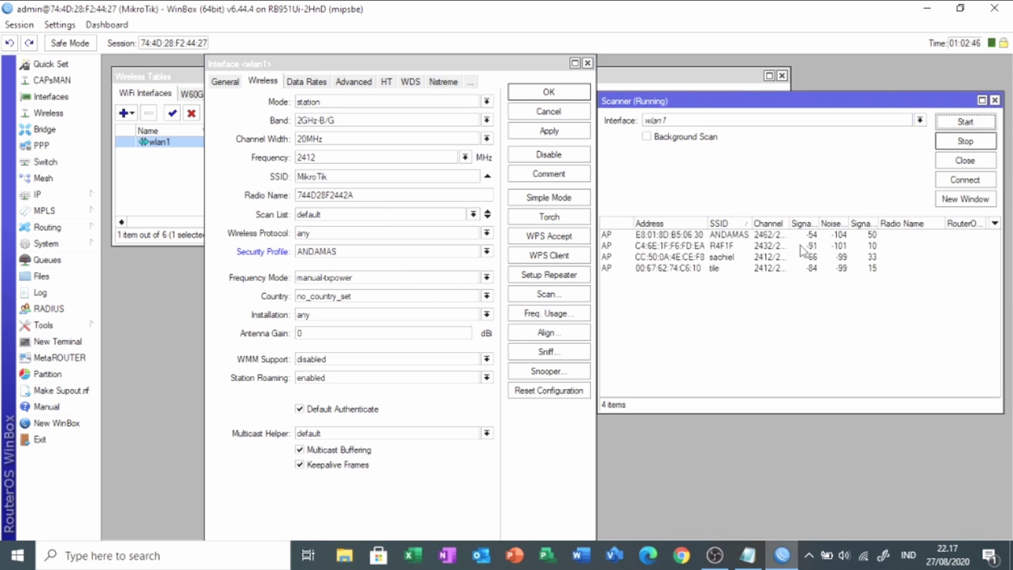
pyautogui.click(702, 235)
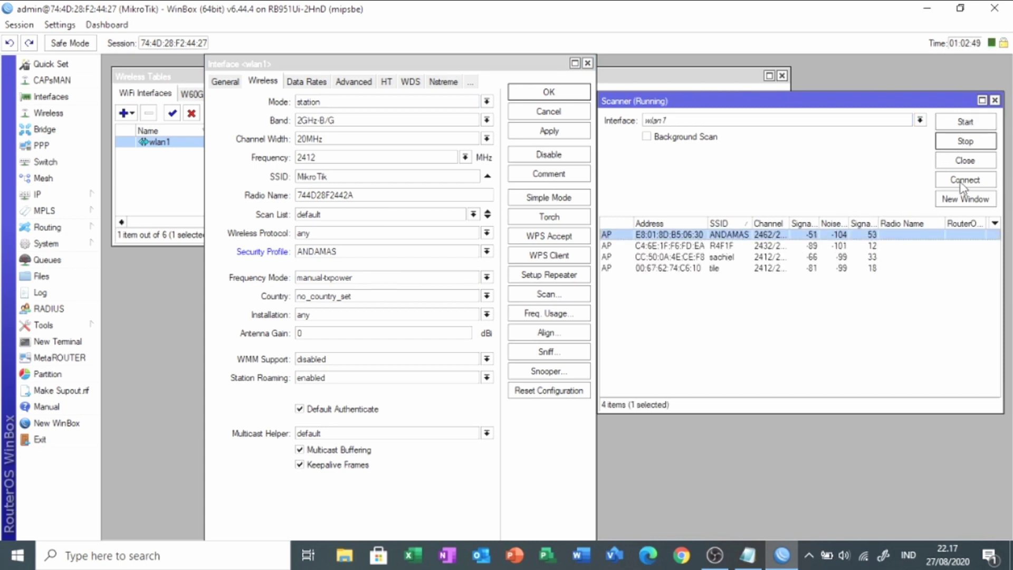
pyautogui.click(964, 181)
pyautogui.click(549, 93)
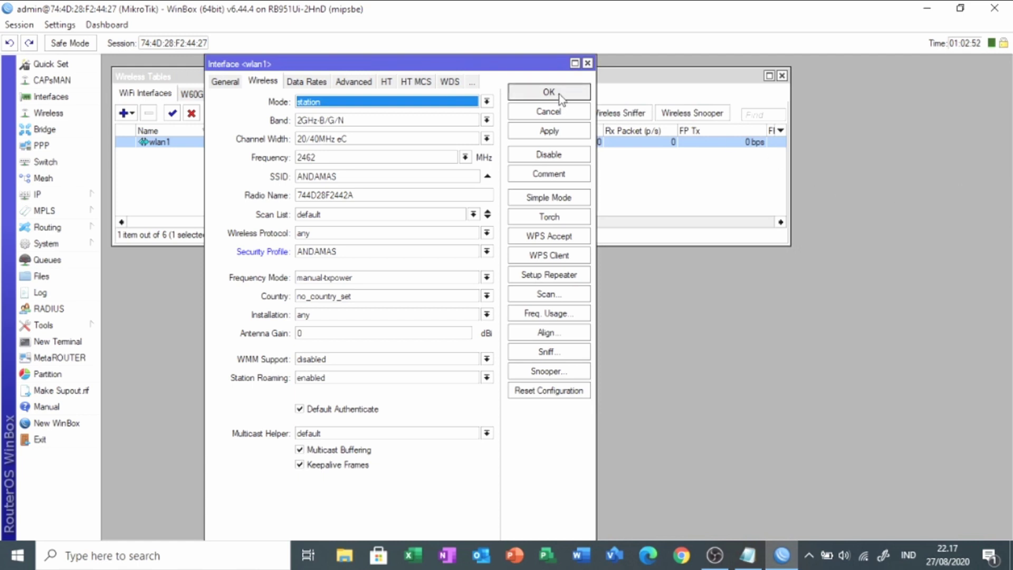
# Add a virtual wireless interface wlan2 with SSID TEST
pyautogui.click(125, 113)
pyautogui.click(139, 131)
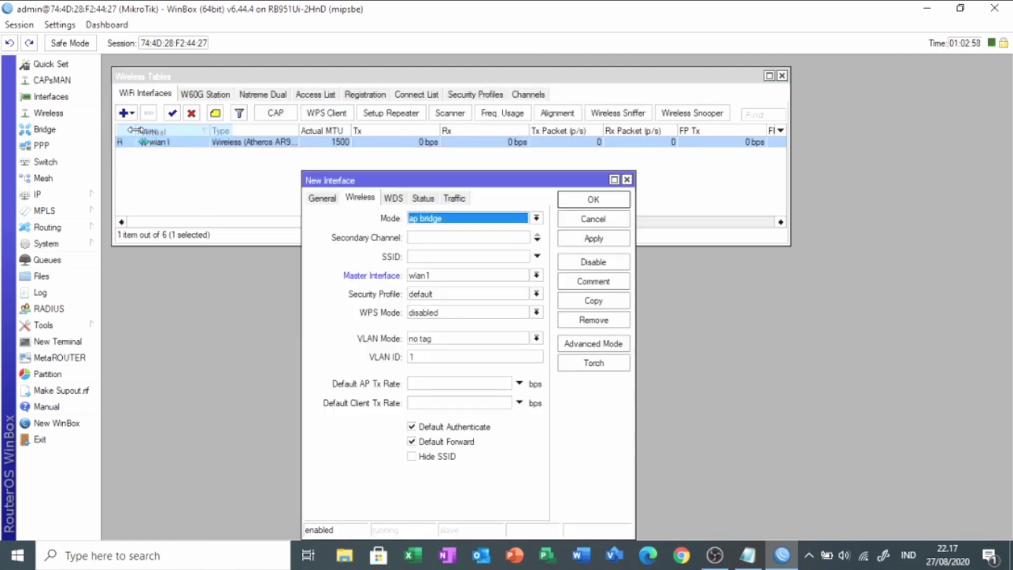
pyautogui.click(456, 258)
pyautogui.write('TEST')
pyautogui.click(585, 205)
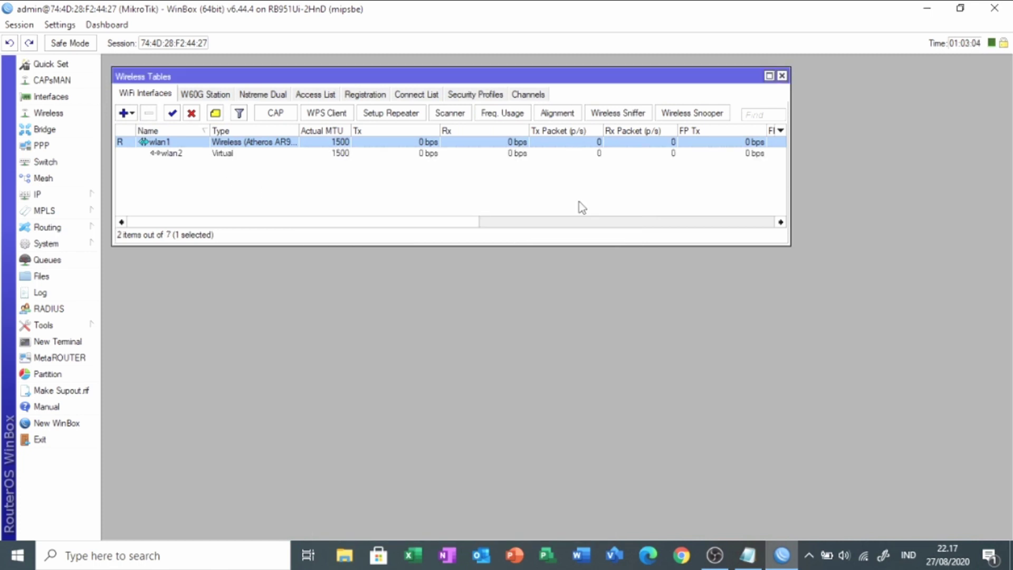
# Add a DHCP client running on wlan1
pyautogui.click(94, 196)
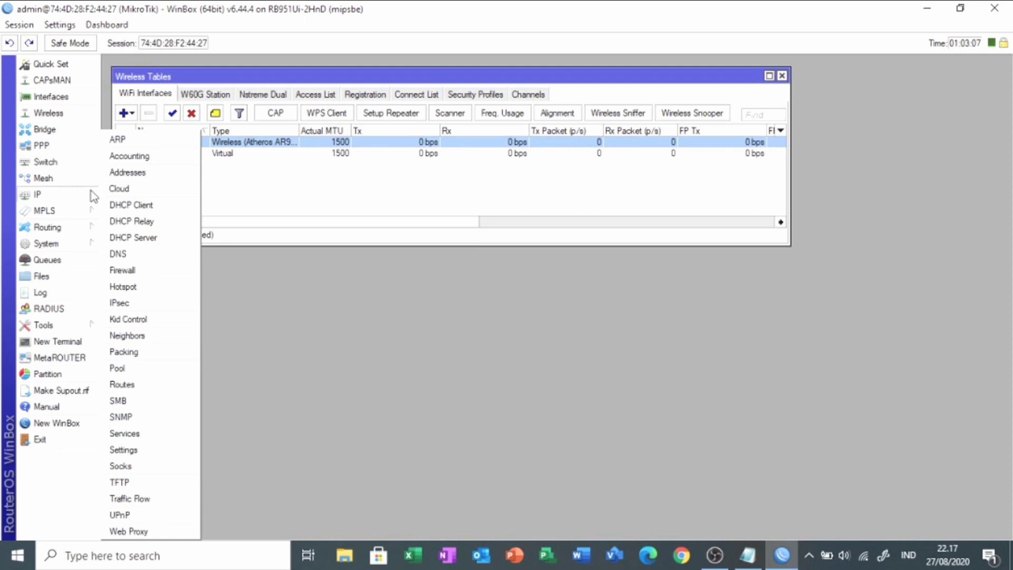
pyautogui.click(111, 206)
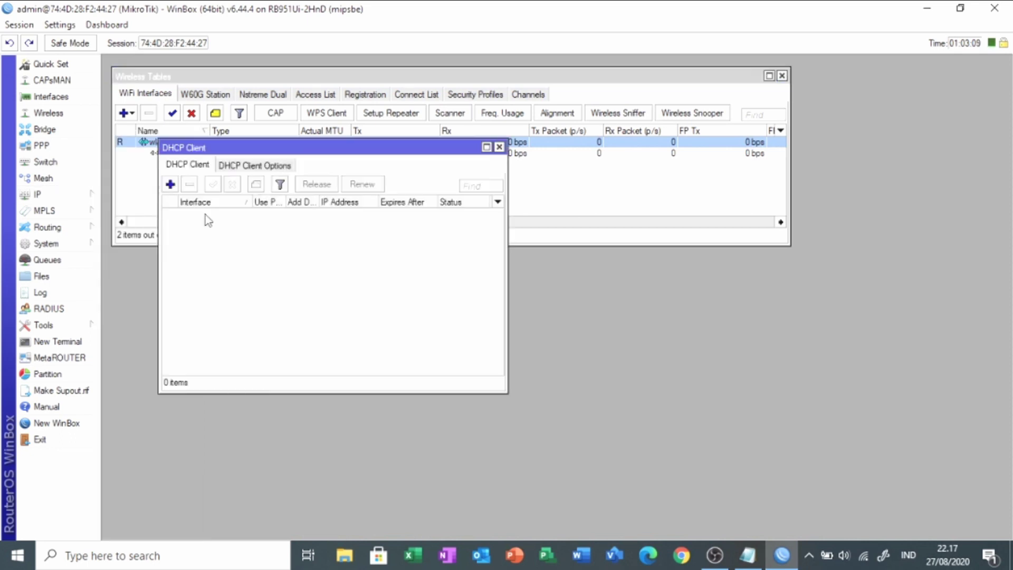
pyautogui.click(169, 184)
pyautogui.click(578, 141)
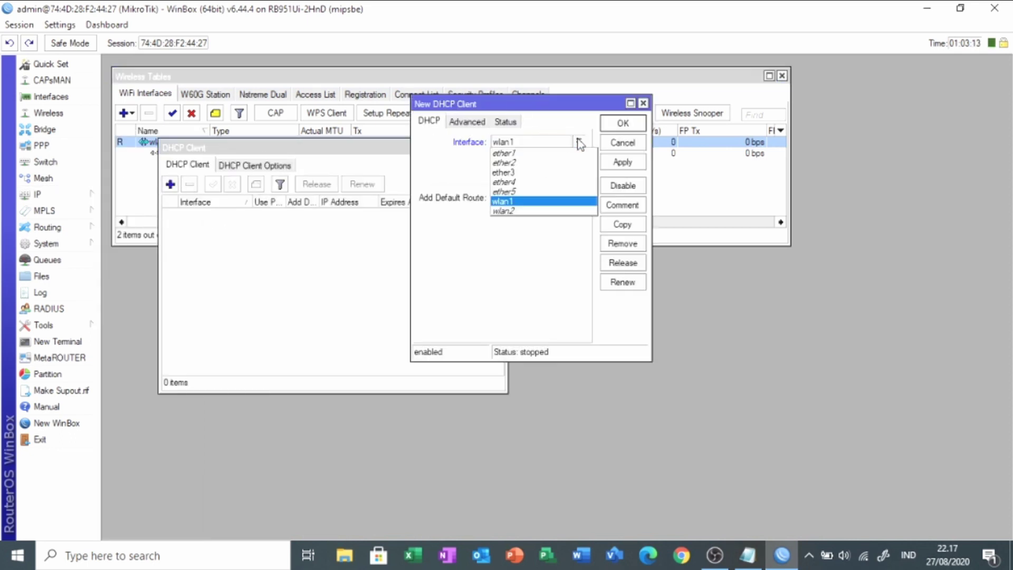
pyautogui.click(580, 201)
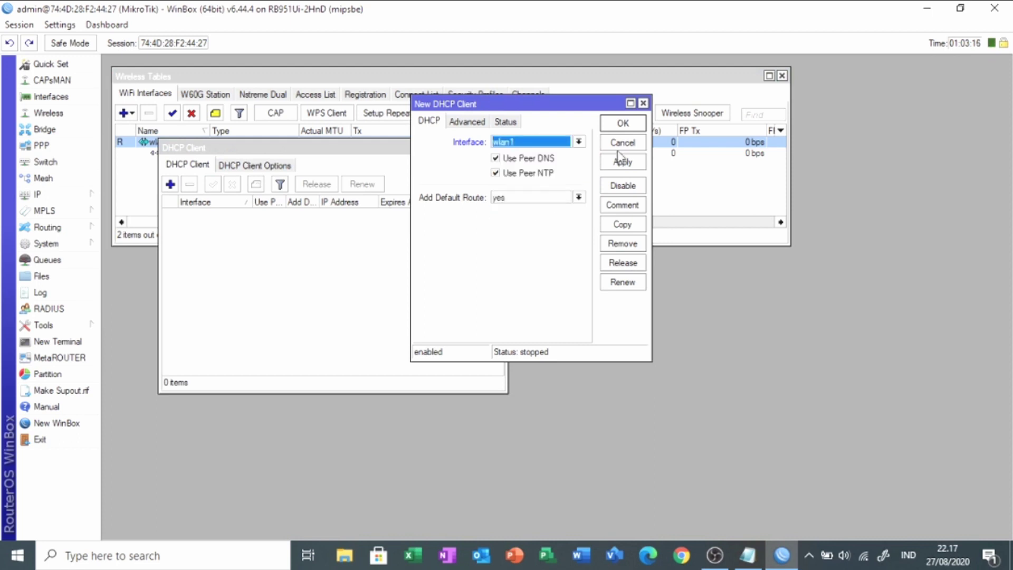
pyautogui.click(624, 124)
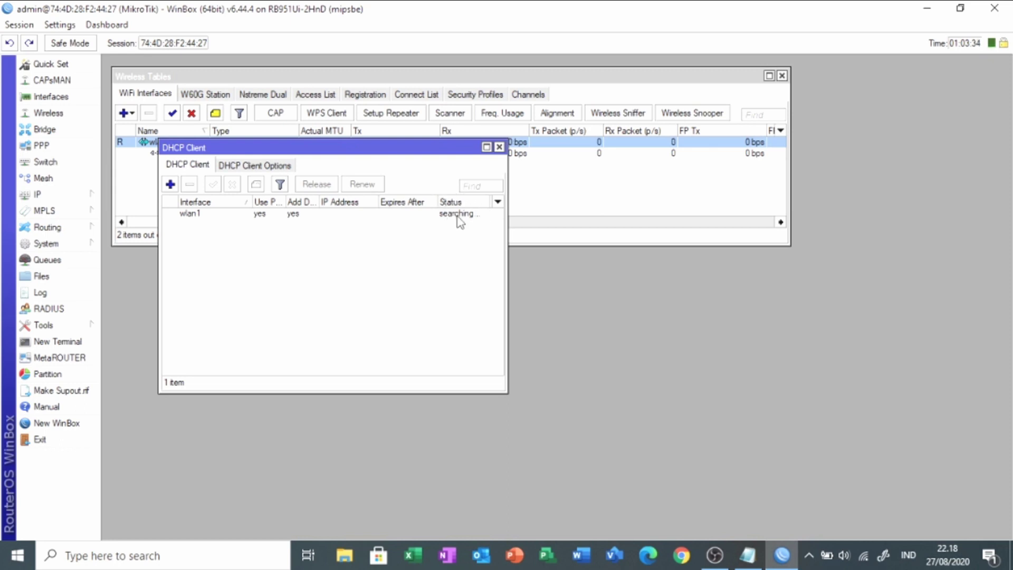
# Add the address 192.168.2.1/24 on interface wlan2
pyautogui.click(79, 199)
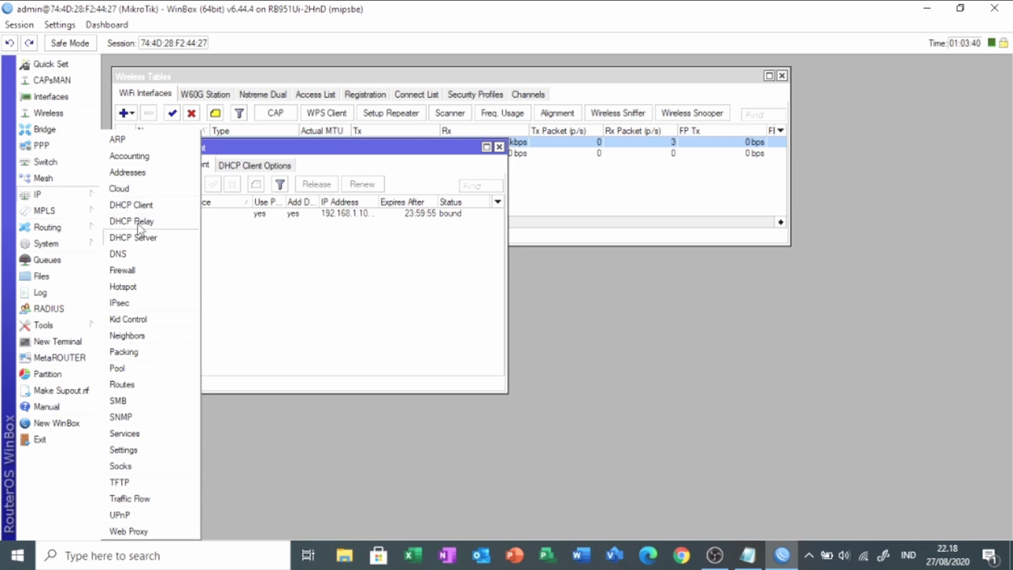
pyautogui.click(147, 173)
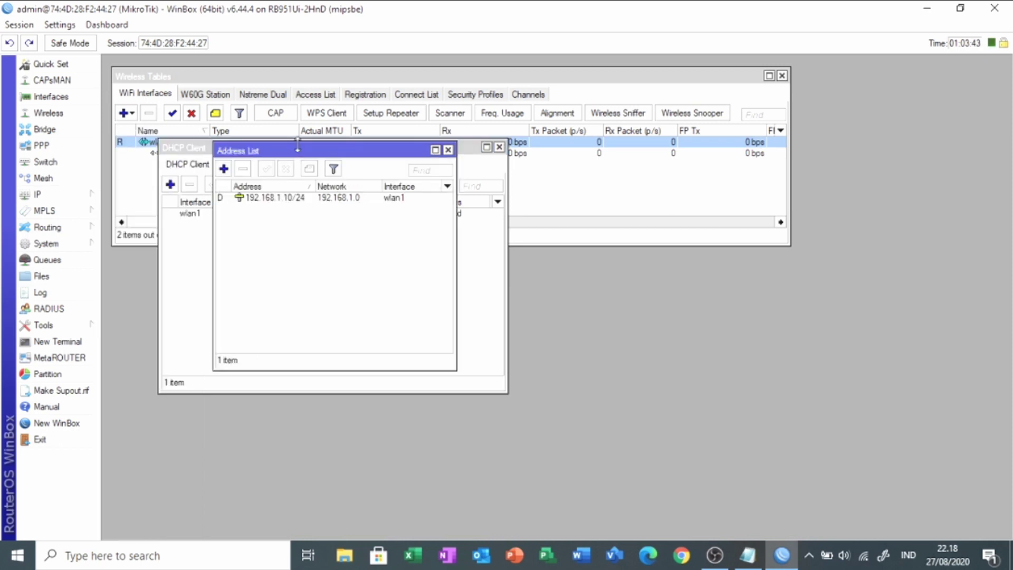
pyautogui.moveTo(298, 155); pyautogui.dragTo(590, 154)
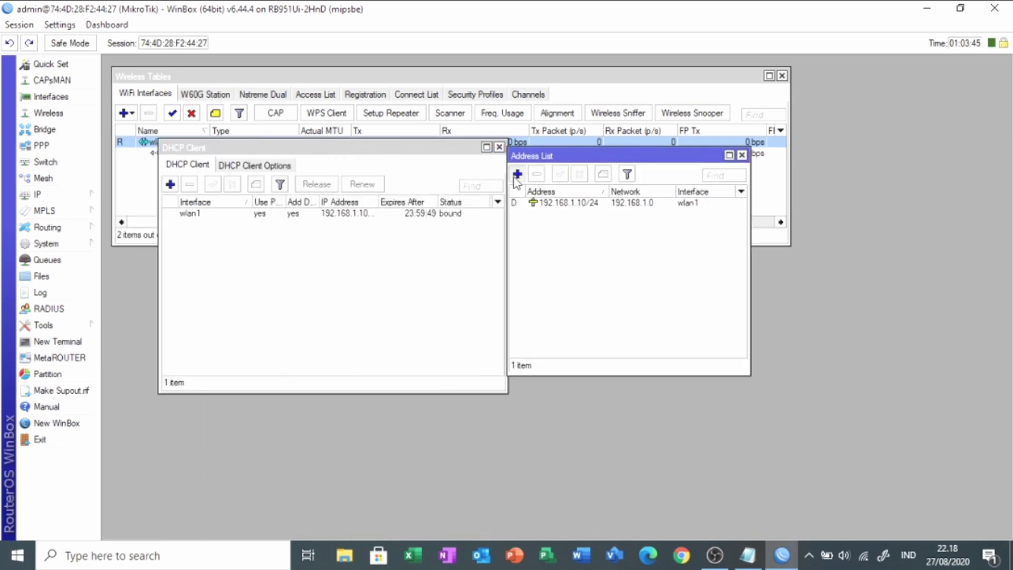
pyautogui.click(514, 176)
pyautogui.write('192')
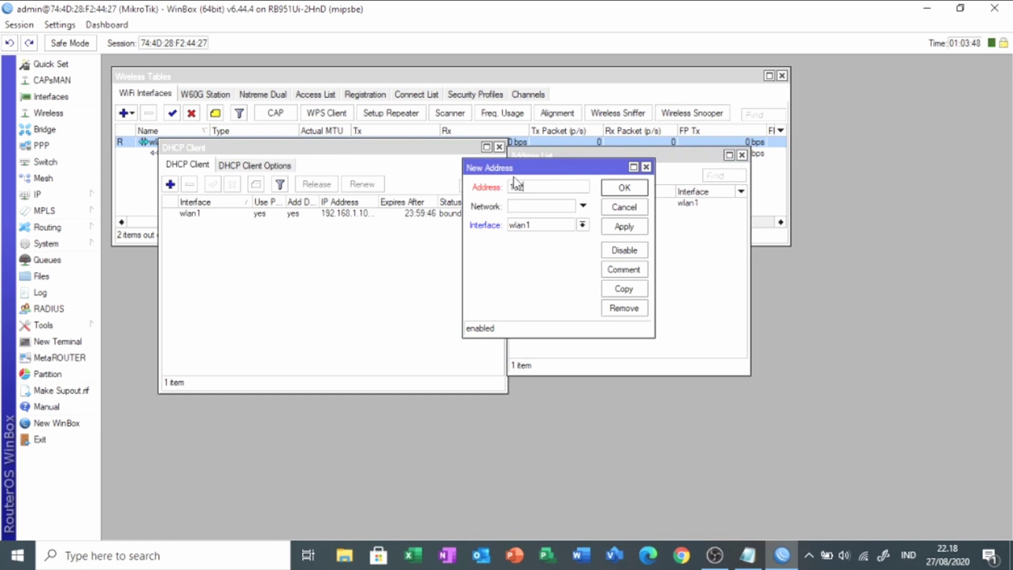
pyautogui.write('.168.2.1/24')
pyautogui.click(582, 225)
pyautogui.click(546, 294)
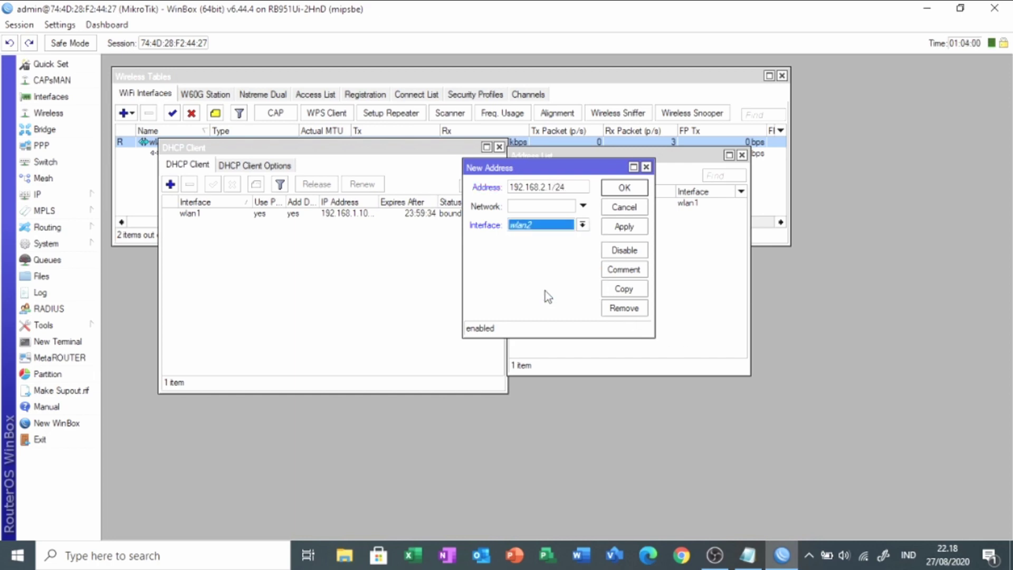
pyautogui.click(616, 189)
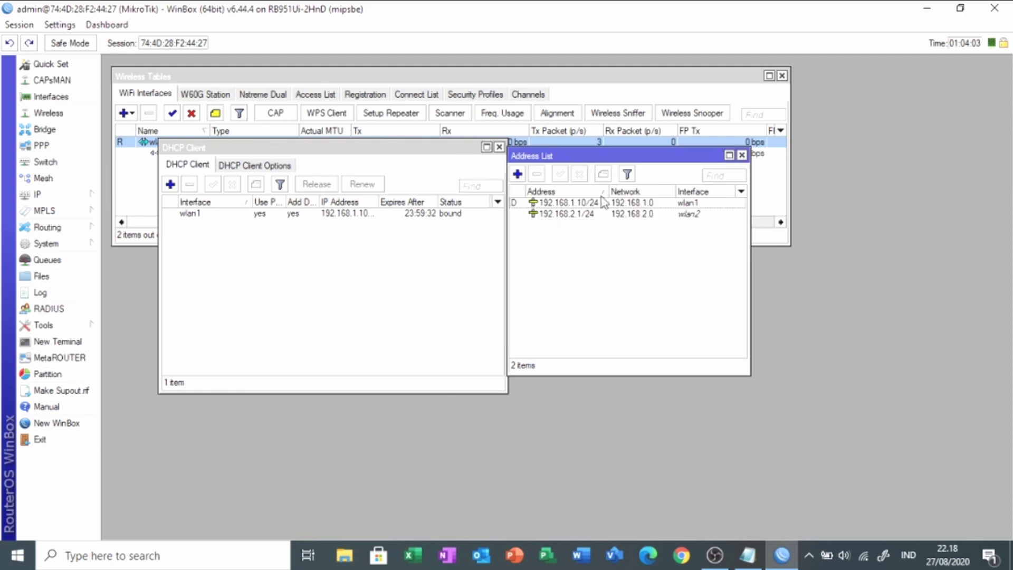
pyautogui.click(576, 214)
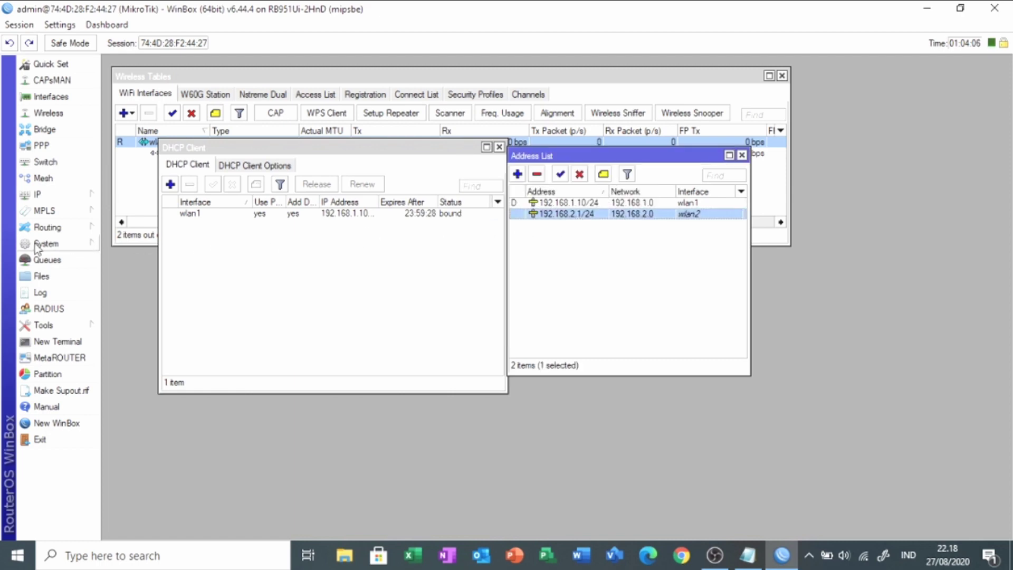
pyautogui.click(44, 194)
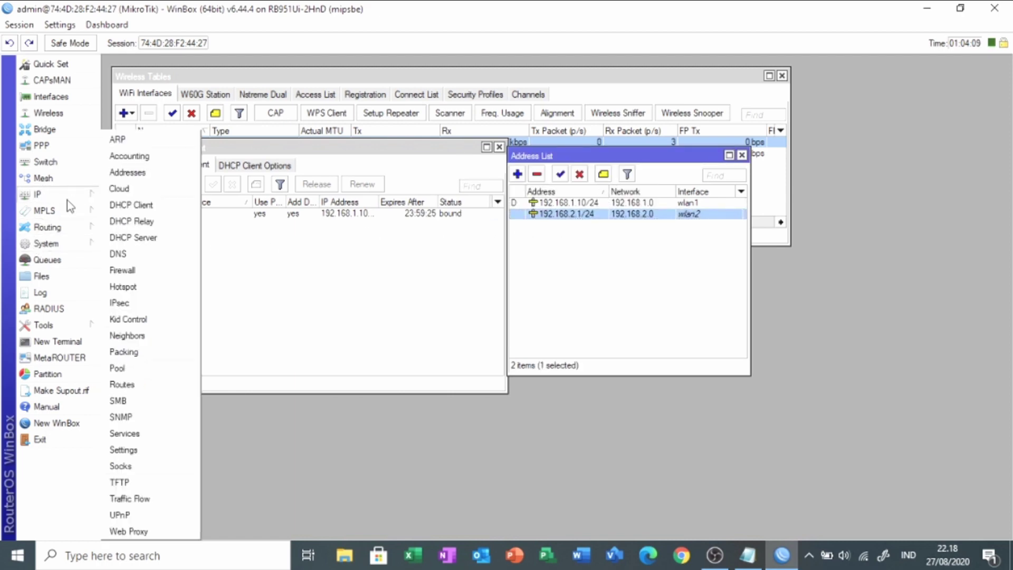
# Launch DHCP Setup on wlan2 and accept the 192.168.2.0/24 address space
pyautogui.click(130, 237)
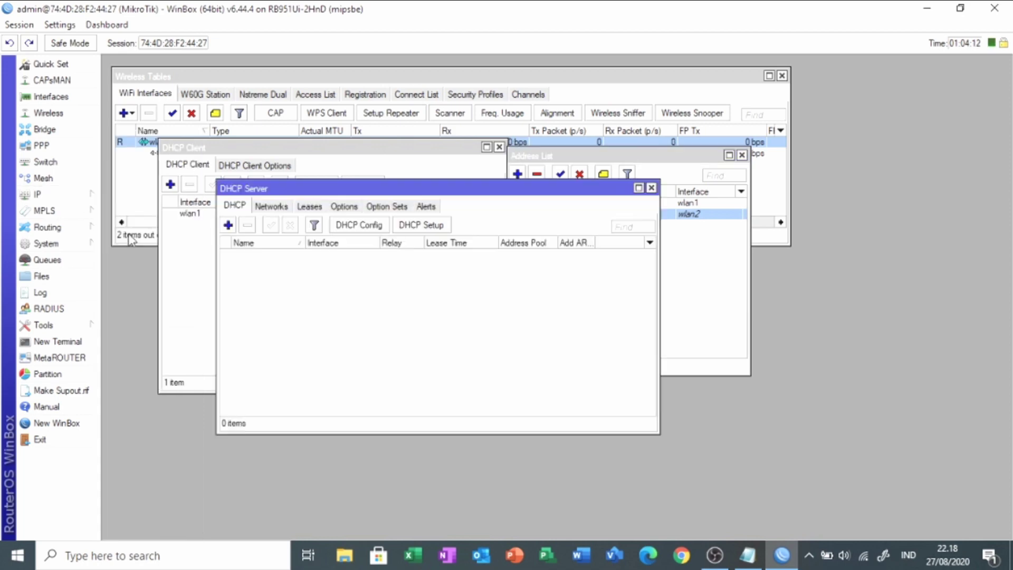
pyautogui.click(425, 227)
pyautogui.click(632, 232)
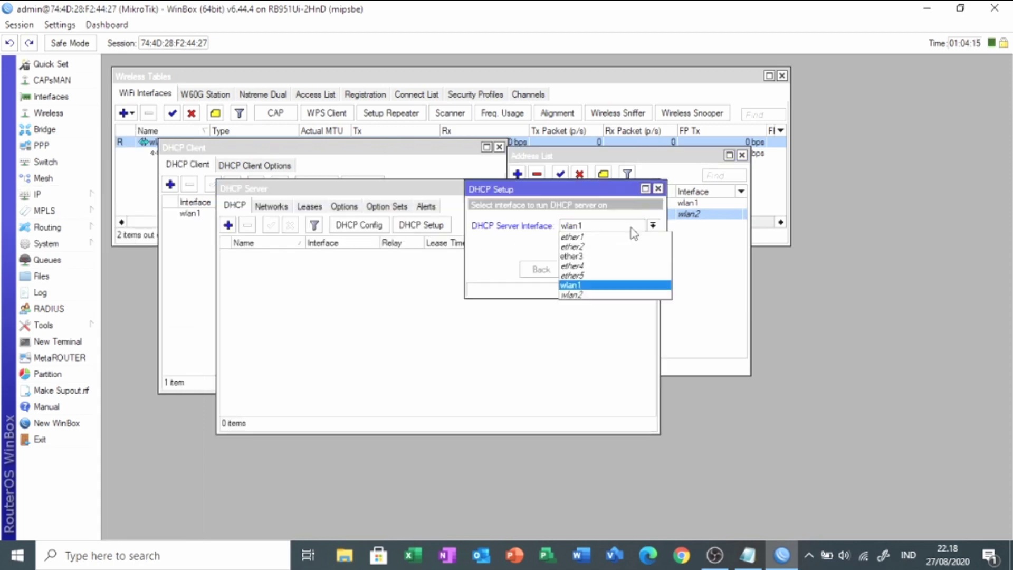
pyautogui.click(598, 294)
pyautogui.click(588, 270)
# Accept gateway 192.168.2.1, the DNS server and 00:10:00 lease to finish setup
pyautogui.click(587, 270)
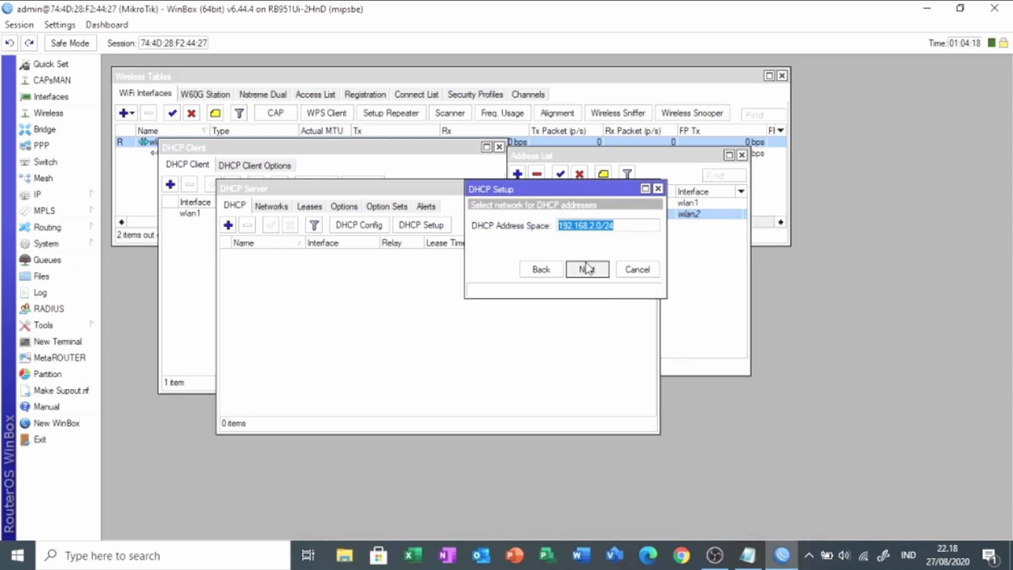
pyautogui.click(586, 264)
pyautogui.click(586, 263)
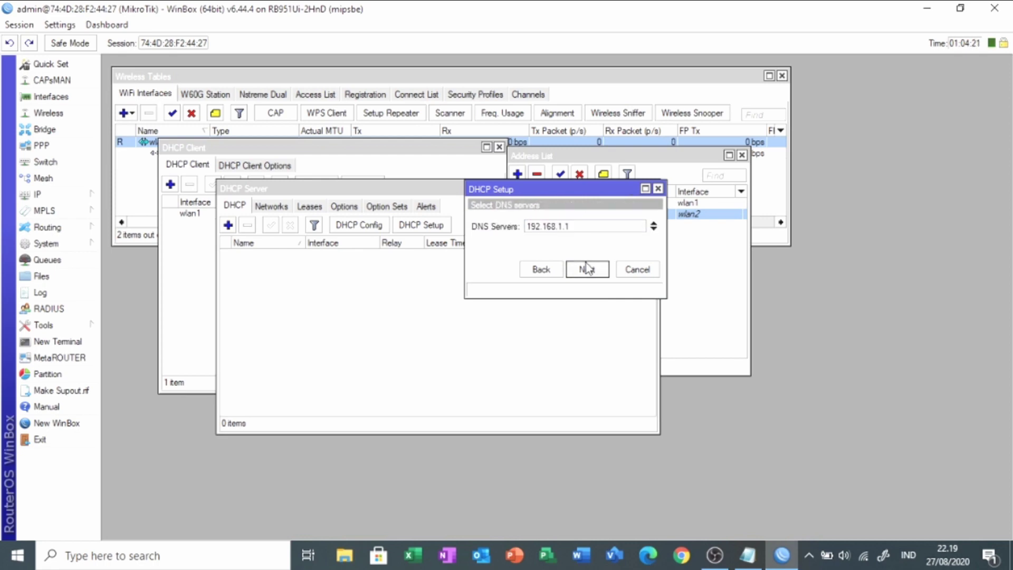
pyautogui.click(586, 264)
pyautogui.click(580, 269)
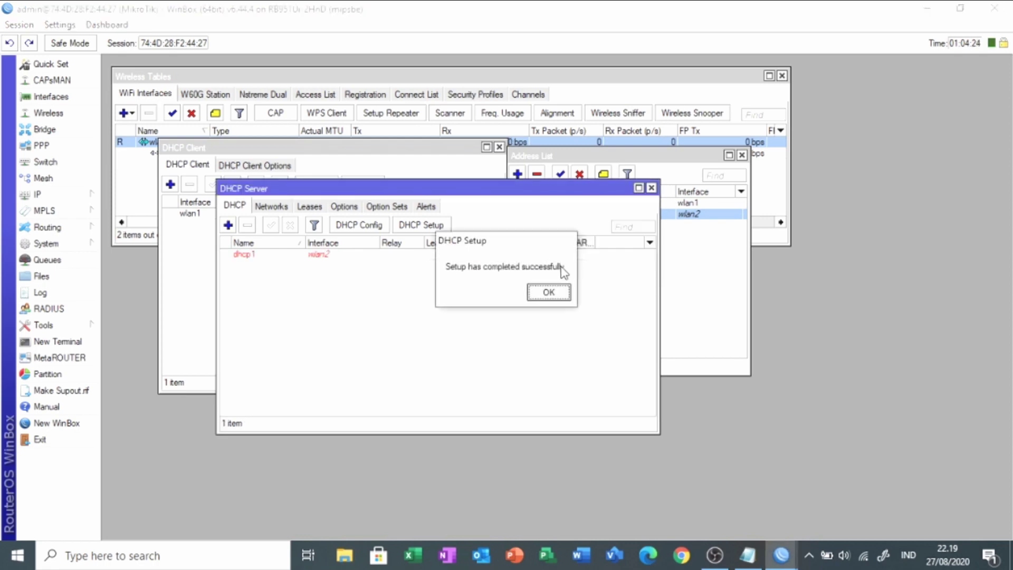
pyautogui.click(547, 292)
pyautogui.click(39, 194)
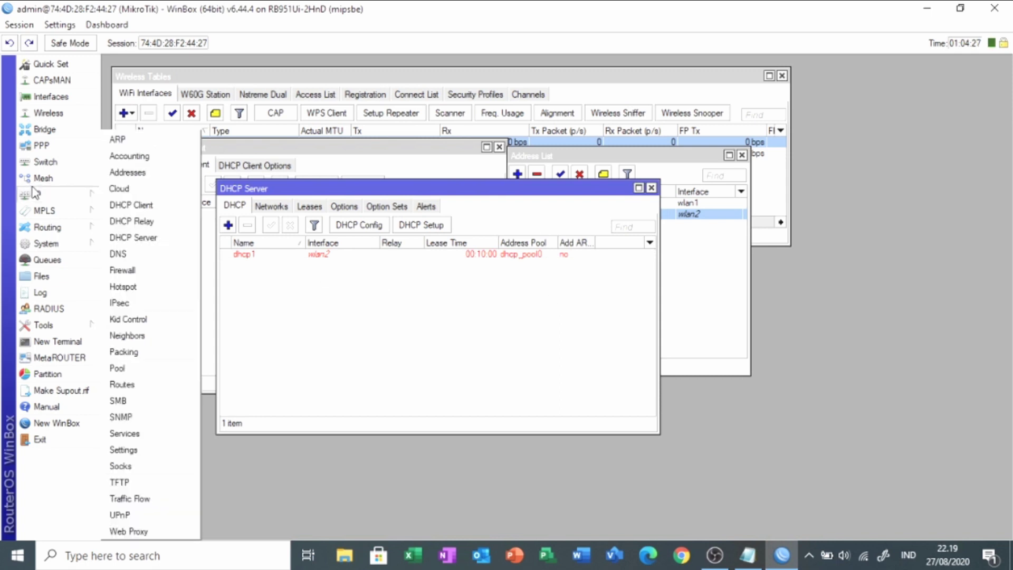
# Create a firewall NAT rule with action masquerade and out-interface wlan1
pyautogui.click(144, 266)
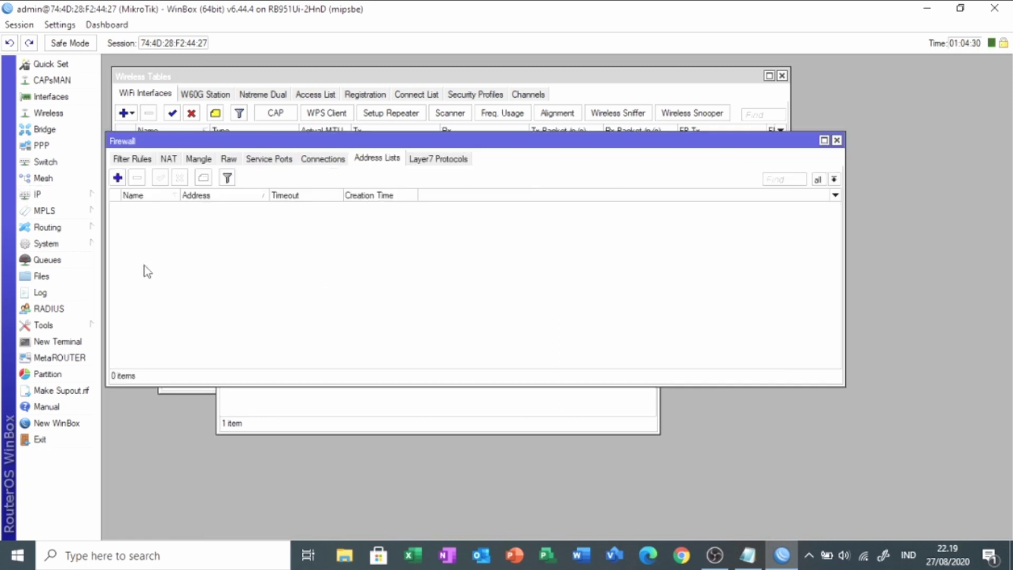
pyautogui.click(169, 160)
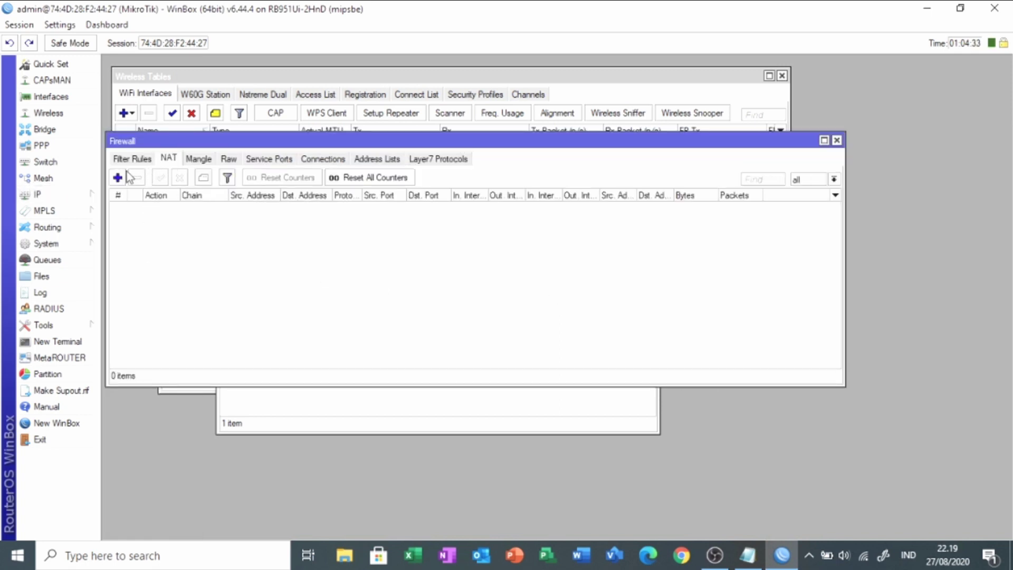
pyautogui.click(118, 178)
pyautogui.click(367, 104)
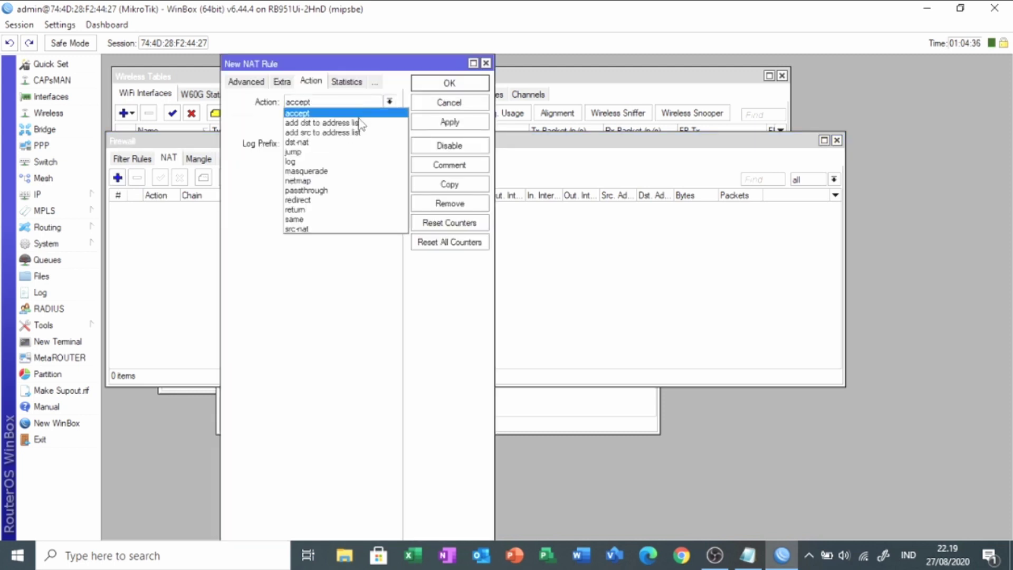
pyautogui.click(329, 172)
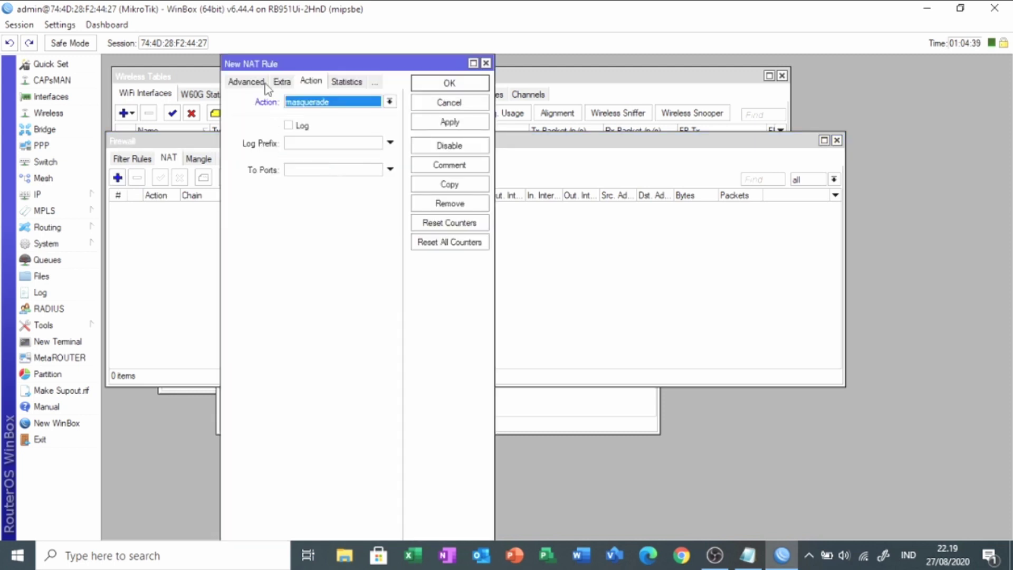
pyautogui.click(266, 83)
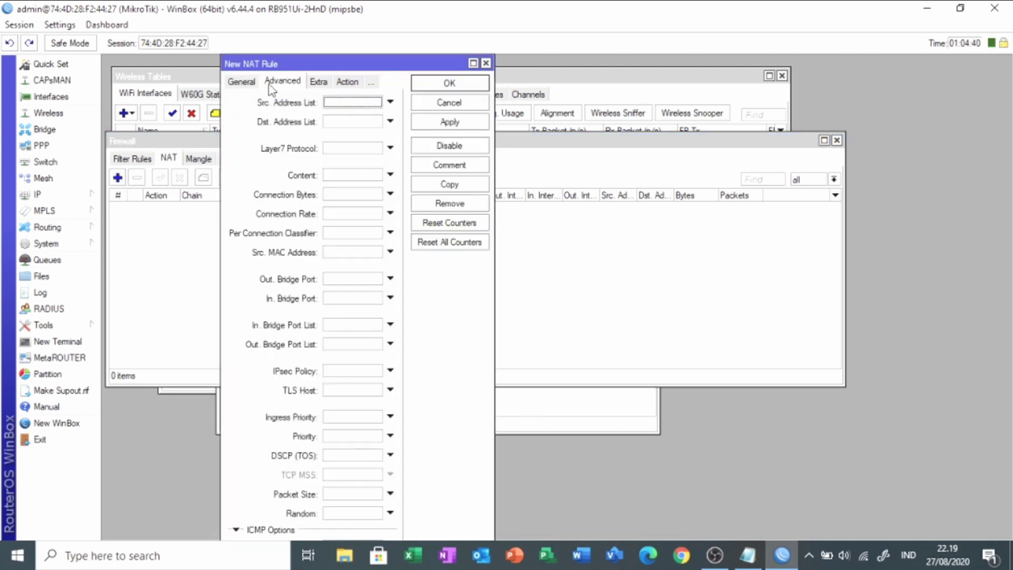
pyautogui.click(241, 81)
pyautogui.click(366, 263)
pyautogui.click(376, 263)
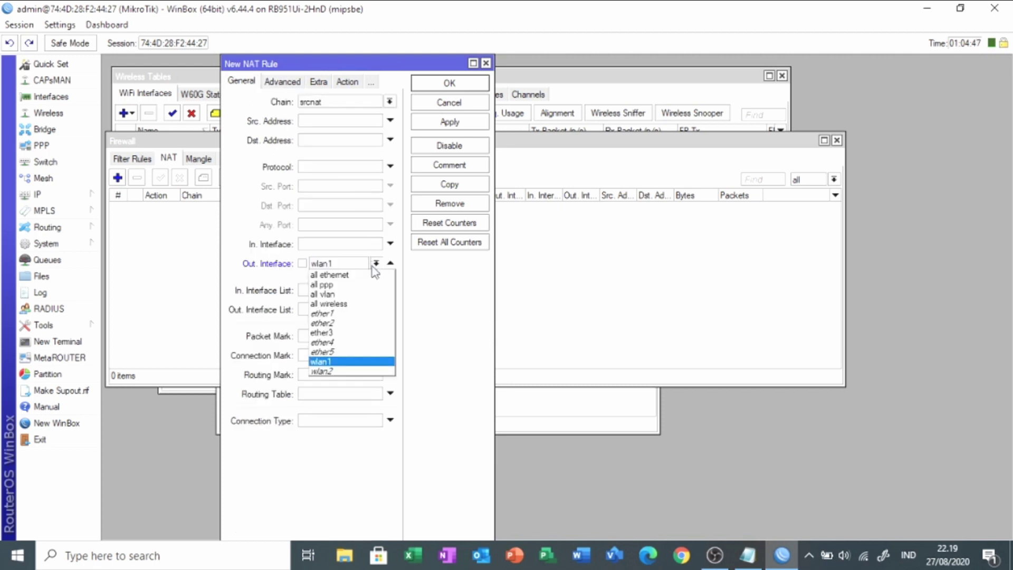
pyautogui.click(332, 361)
pyautogui.click(450, 83)
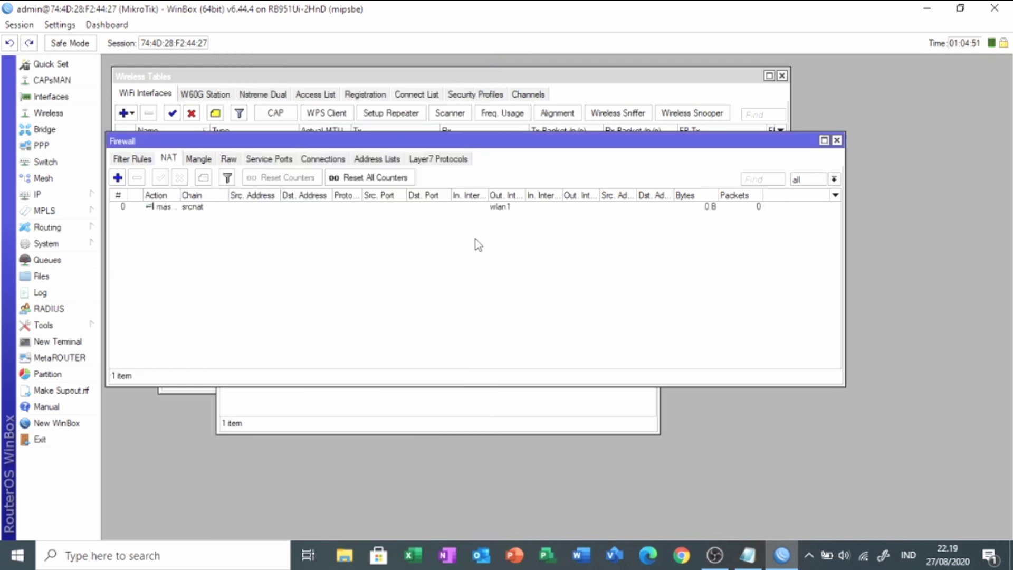
# Start a new filter rule matching input-chain ICMP traffic
pyautogui.click(133, 158)
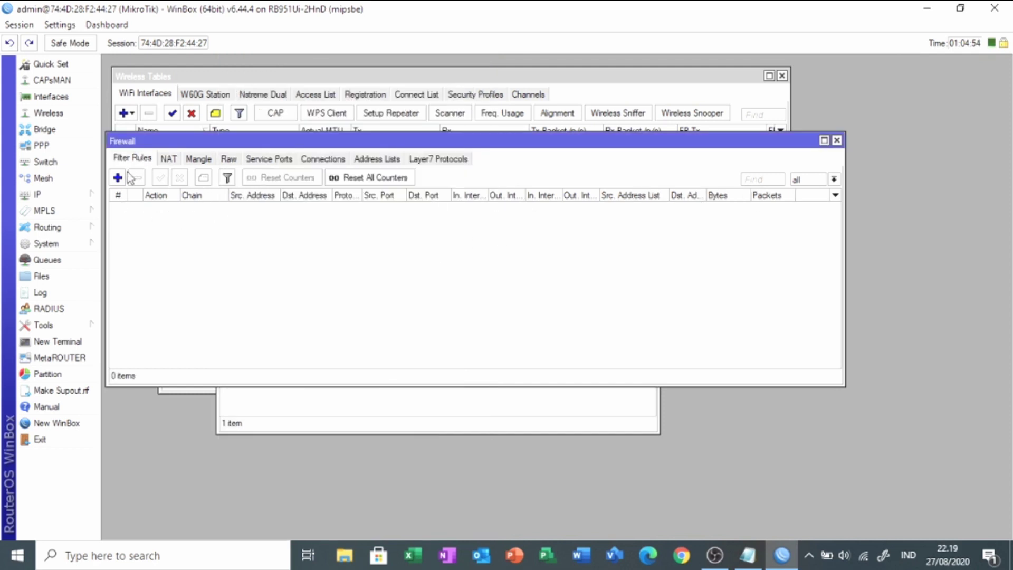
pyautogui.click(118, 179)
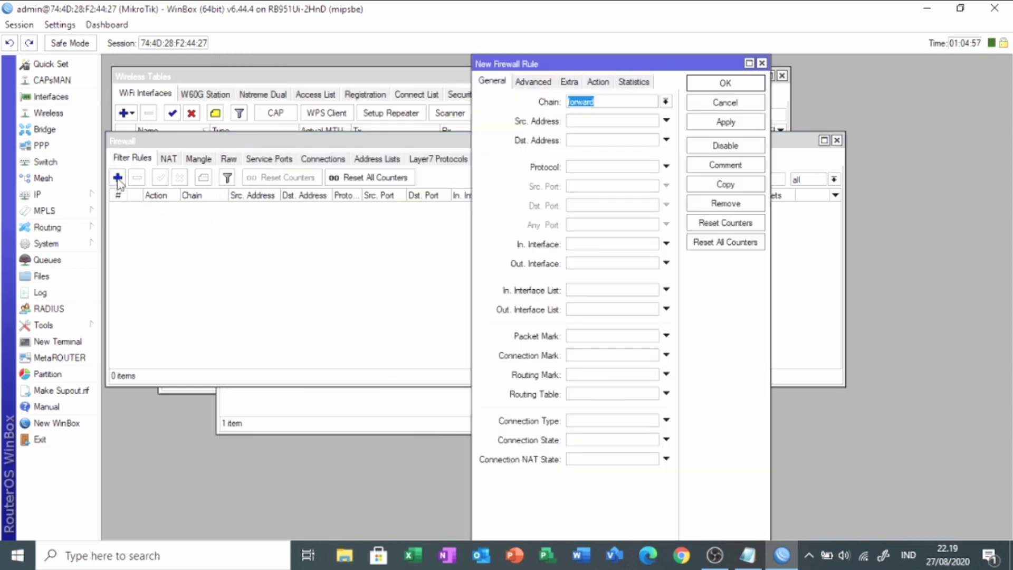
pyautogui.write('i')
pyautogui.click(666, 101)
pyautogui.click(615, 123)
pyautogui.click(590, 168)
pyautogui.click(653, 166)
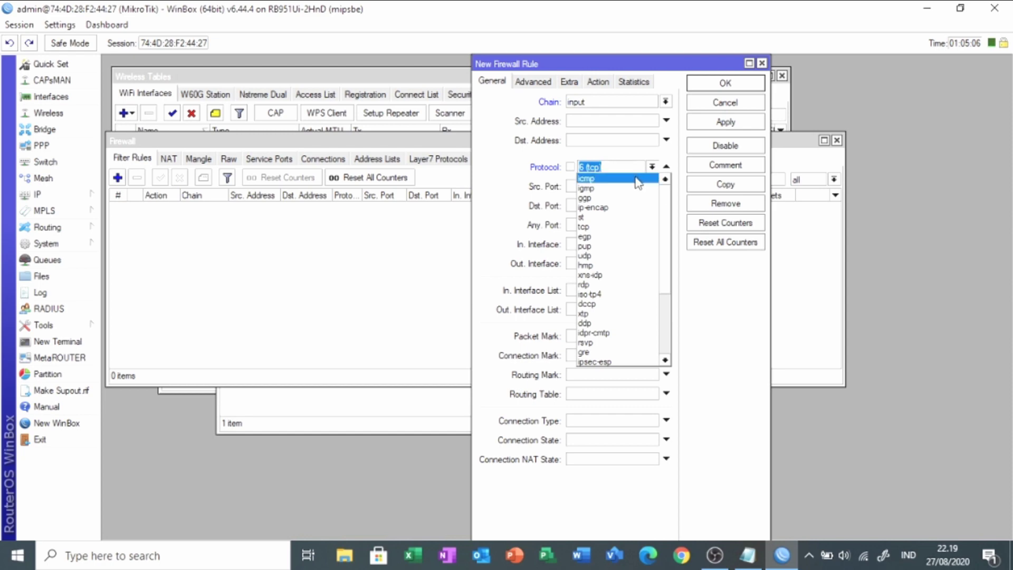
pyautogui.click(638, 180)
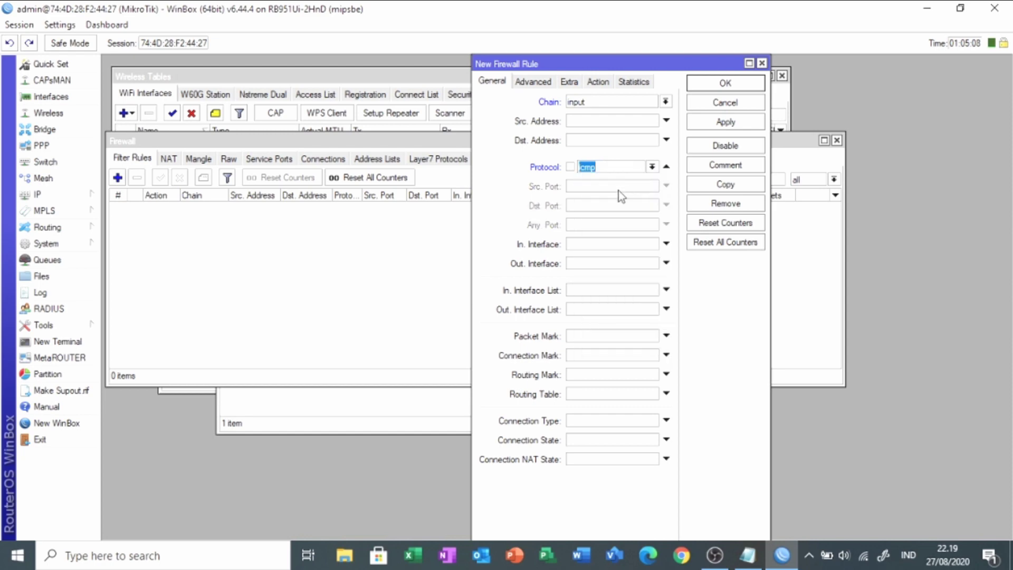
# Add sources to SecurityAccept for 00:05:00, logged with prefix SecurityAlert, and save
pyautogui.click(598, 82)
pyautogui.click(597, 103)
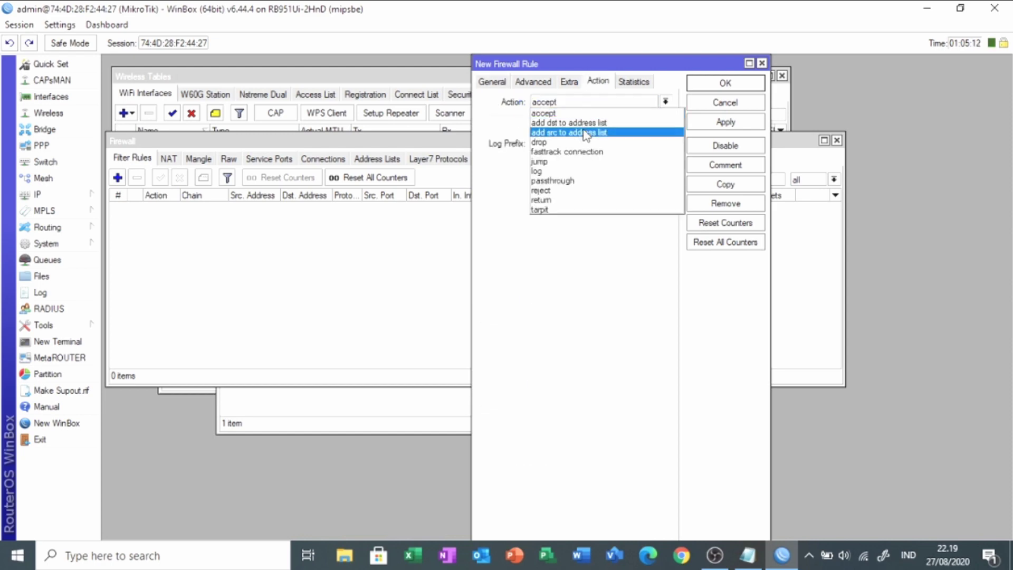
pyautogui.click(585, 133)
pyautogui.click(570, 144)
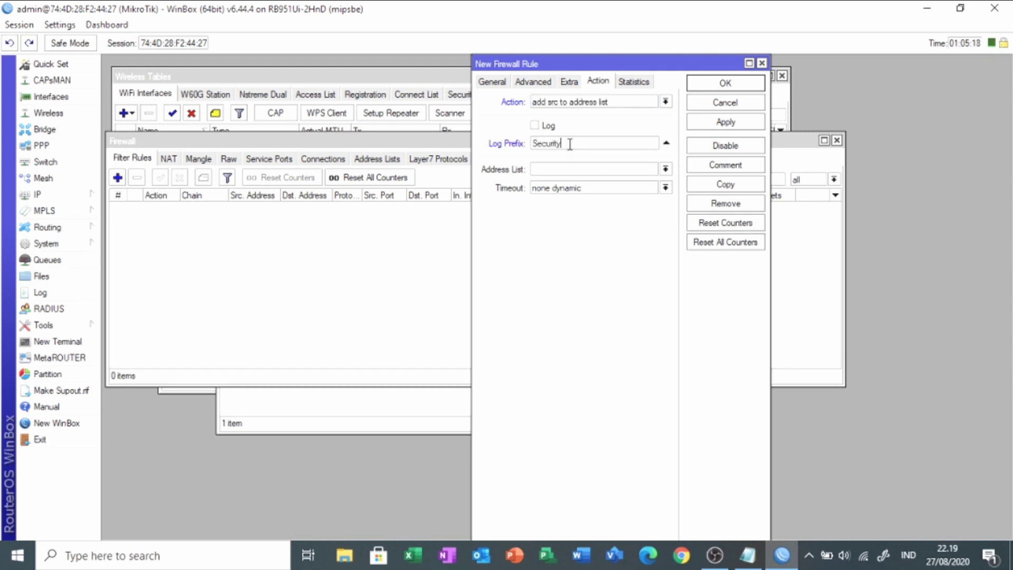
pyautogui.click(560, 170)
pyautogui.press('Tab')
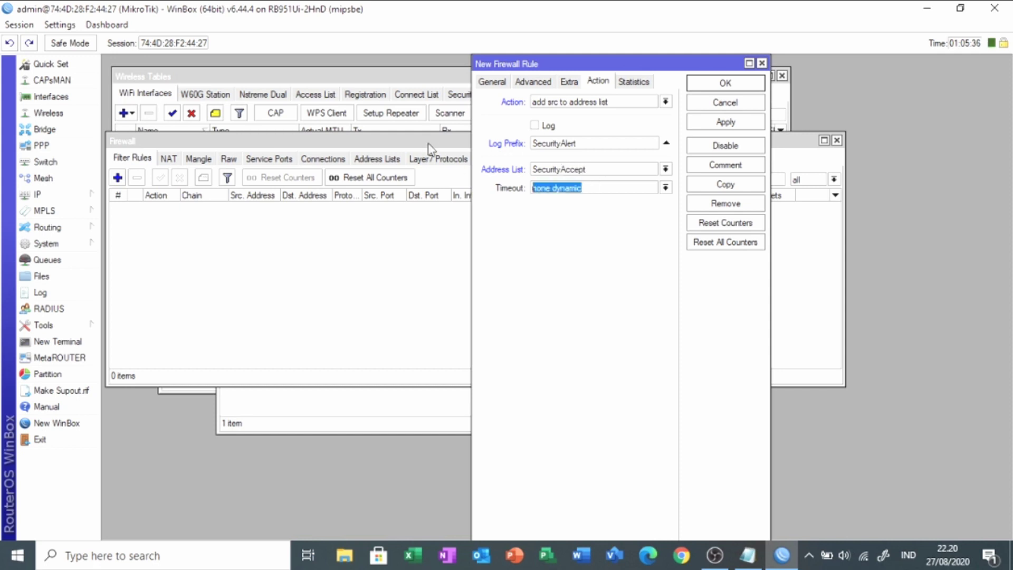
pyautogui.write('00:05:00')
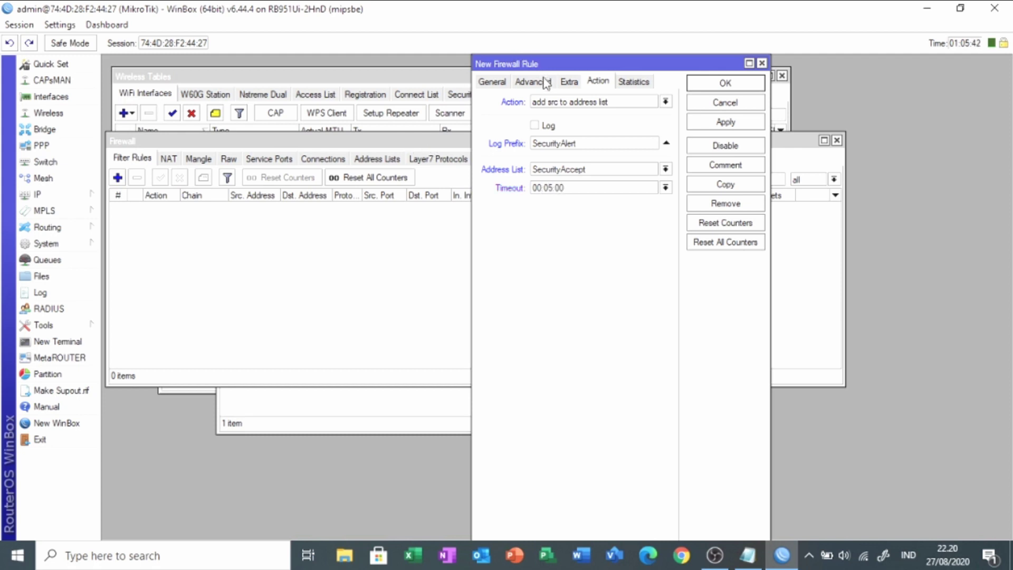
pyautogui.click(534, 125)
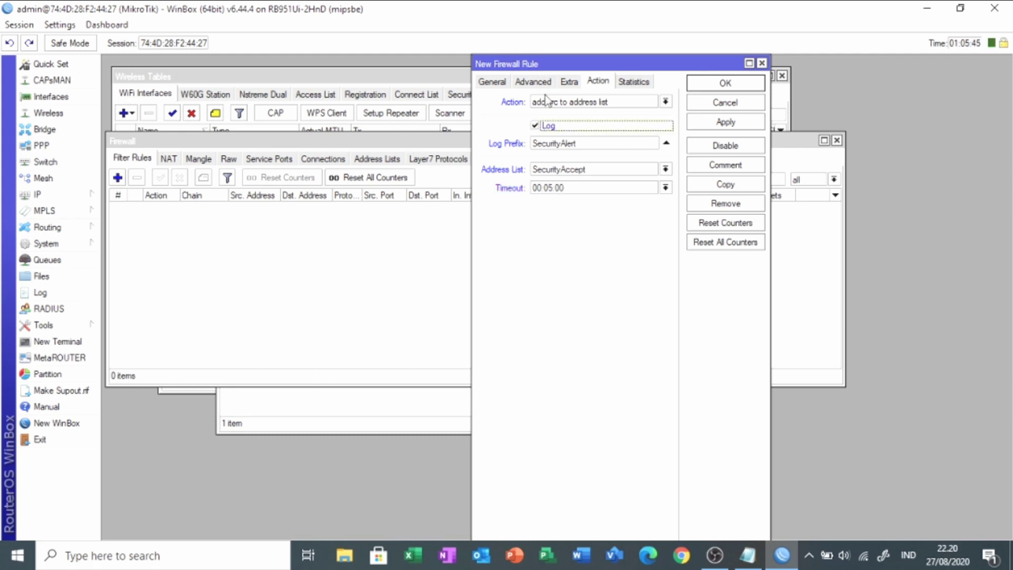
pyautogui.click(547, 86)
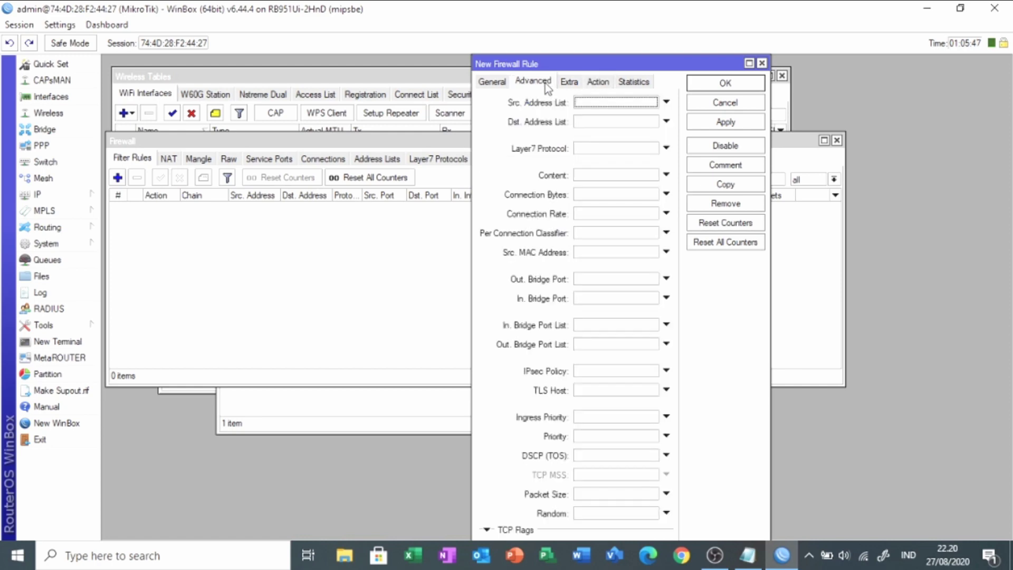
pyautogui.click(501, 83)
pyautogui.click(604, 84)
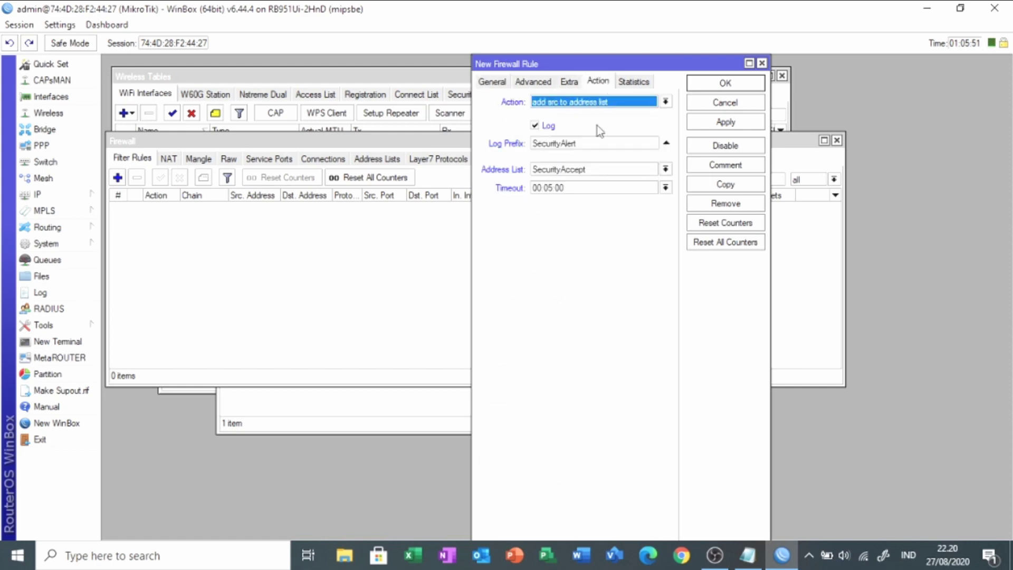
pyautogui.click(710, 86)
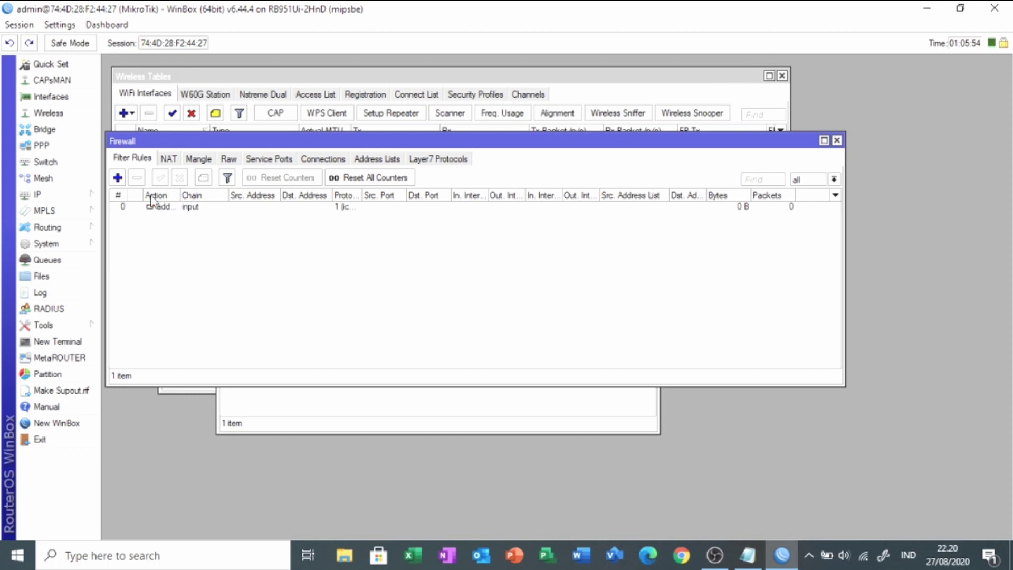
# Start a new drop rule matching TCP with a destination port
pyautogui.click(118, 177)
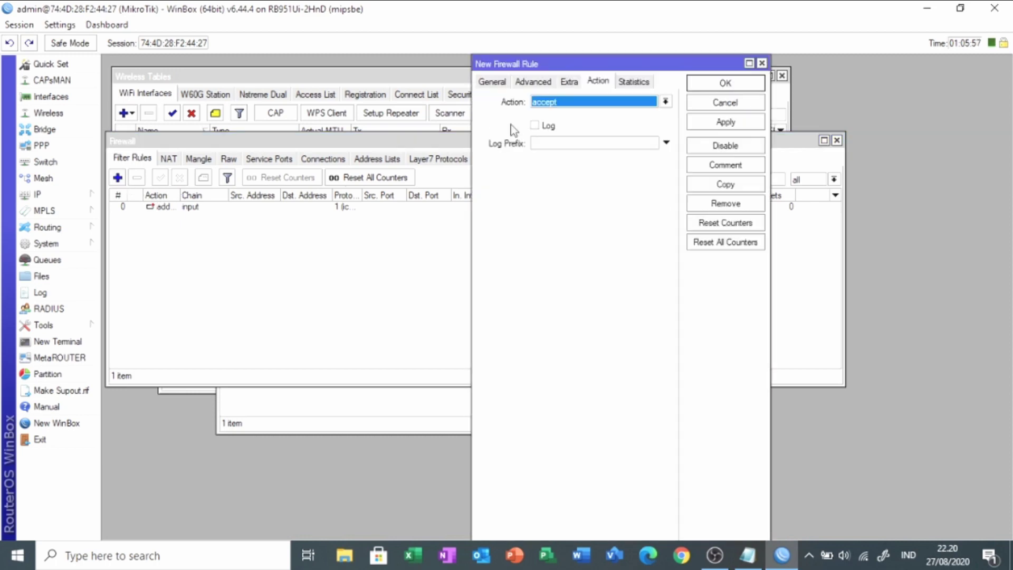
pyautogui.click(551, 105)
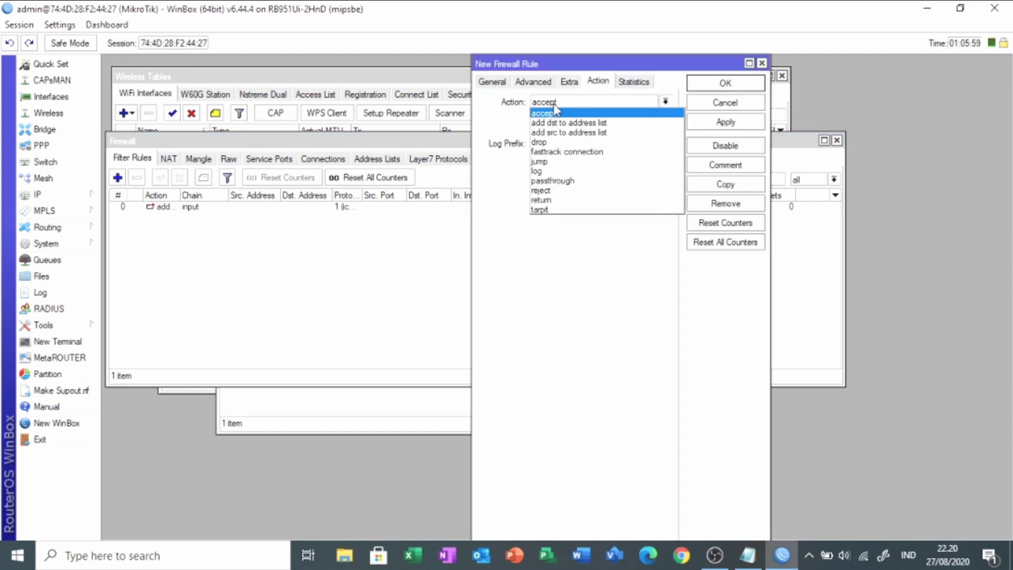
pyautogui.click(551, 141)
pyautogui.click(492, 82)
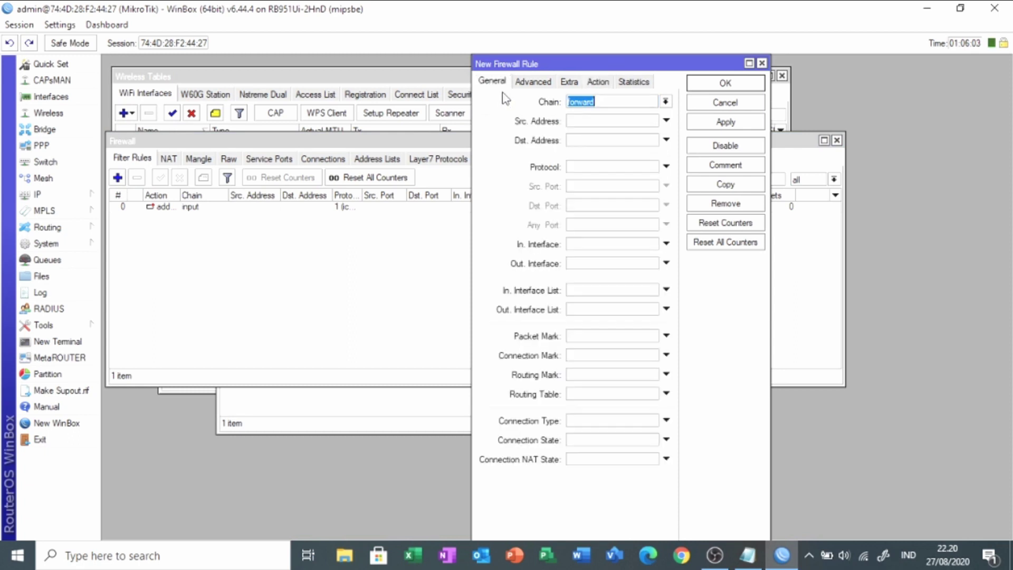
pyautogui.click(582, 167)
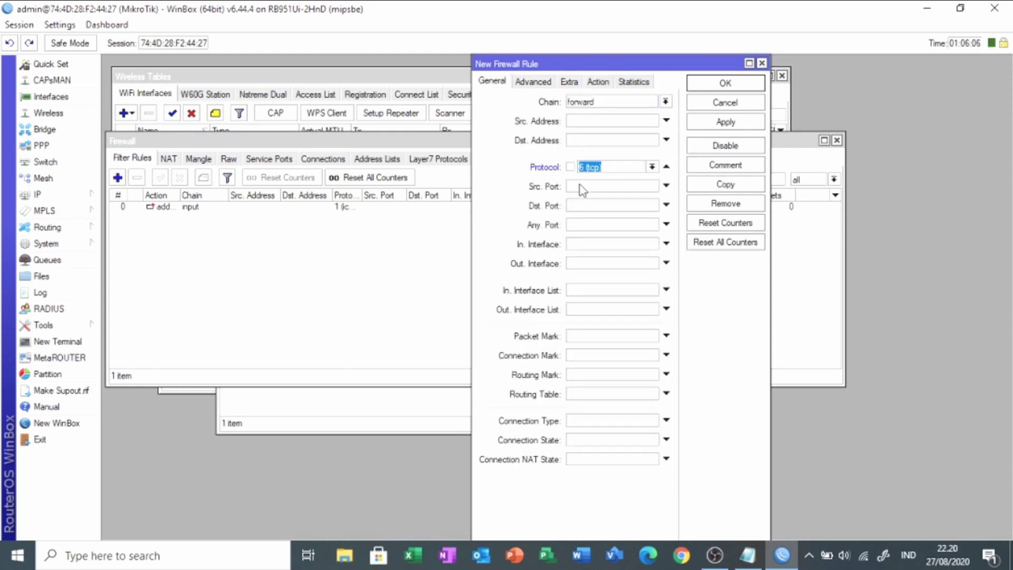
pyautogui.click(581, 206)
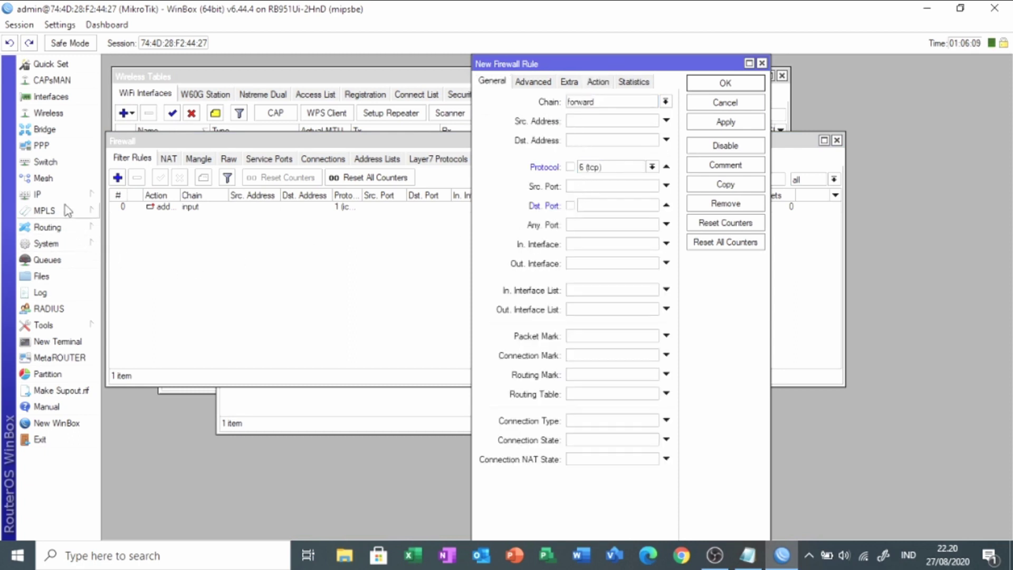
# Enter the router's service ports, including 2000, as the destination port list
pyautogui.click(37, 194)
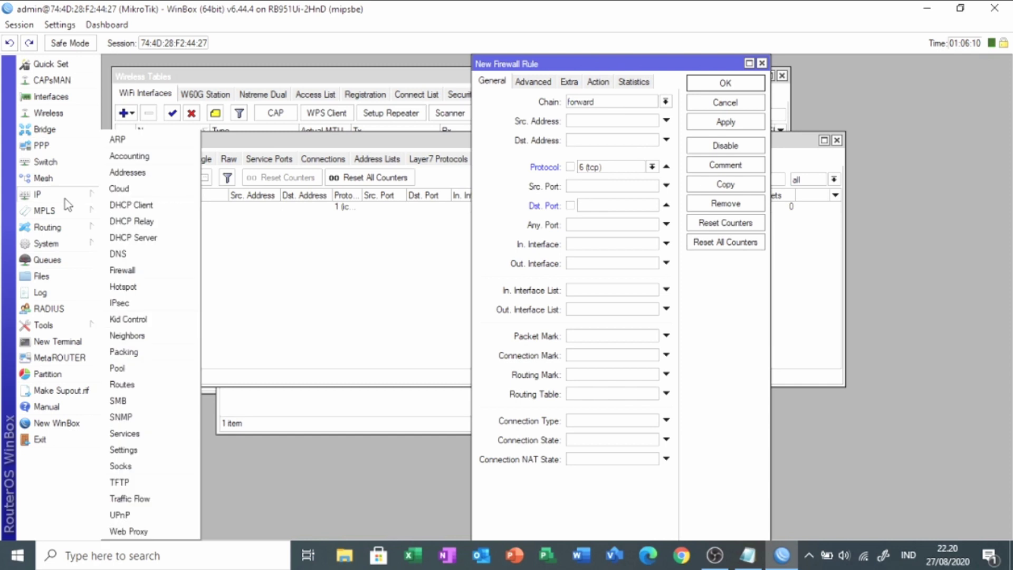
pyautogui.click(141, 438)
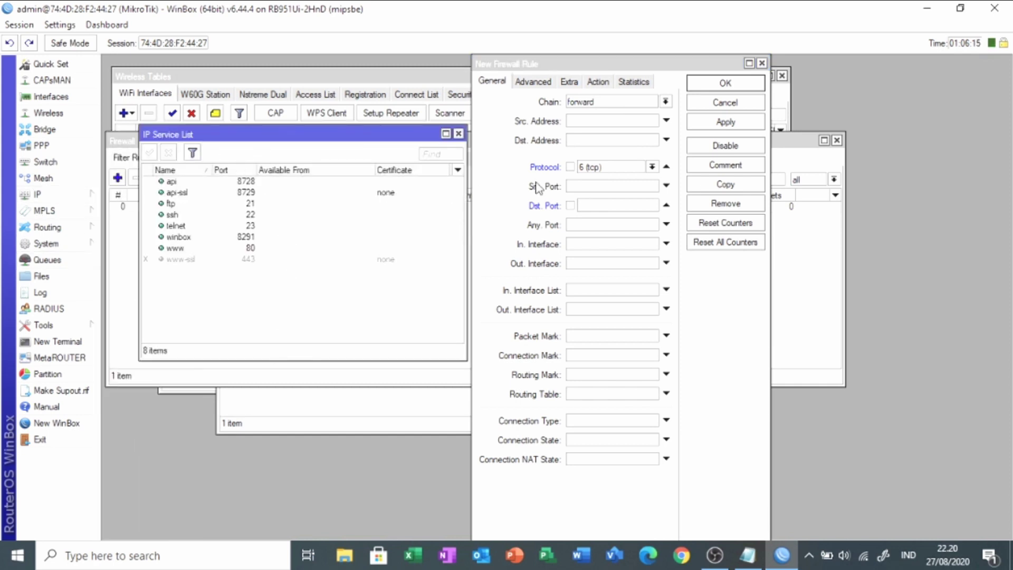
pyautogui.click(586, 205)
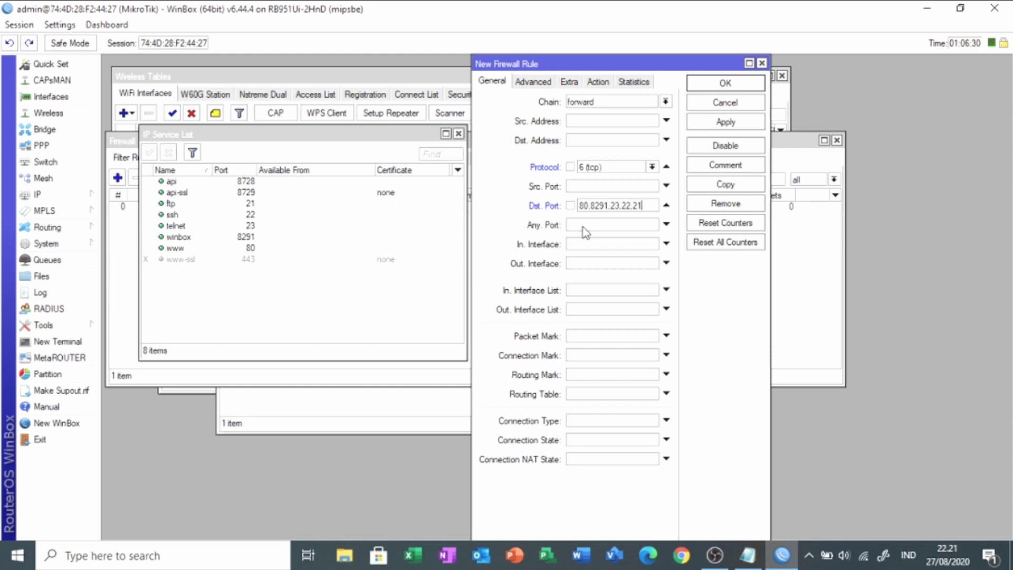
pyautogui.write('7298729')
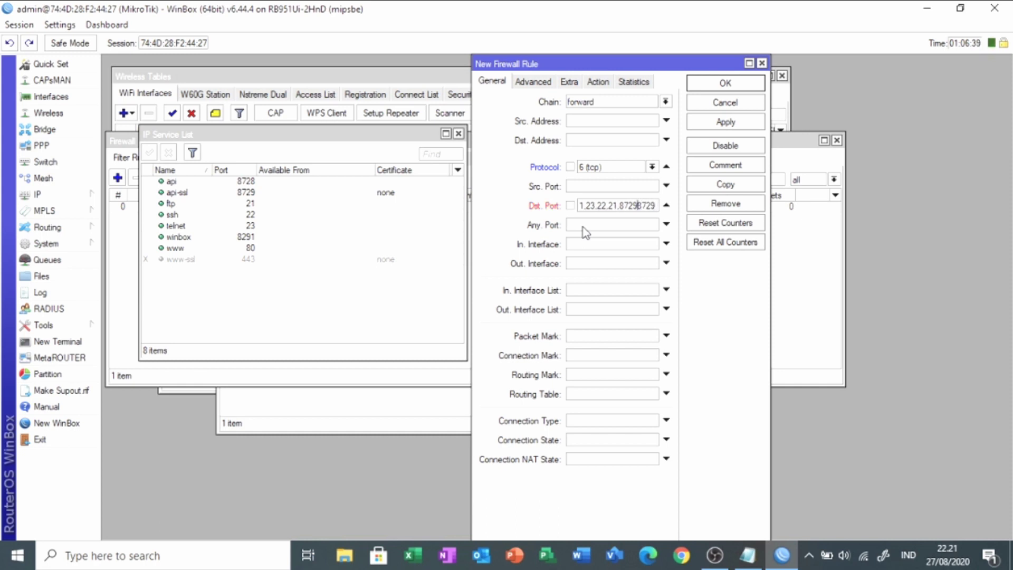
pyautogui.write(',')
pyautogui.moveTo(583, 206); pyautogui.dragTo(726, 202)
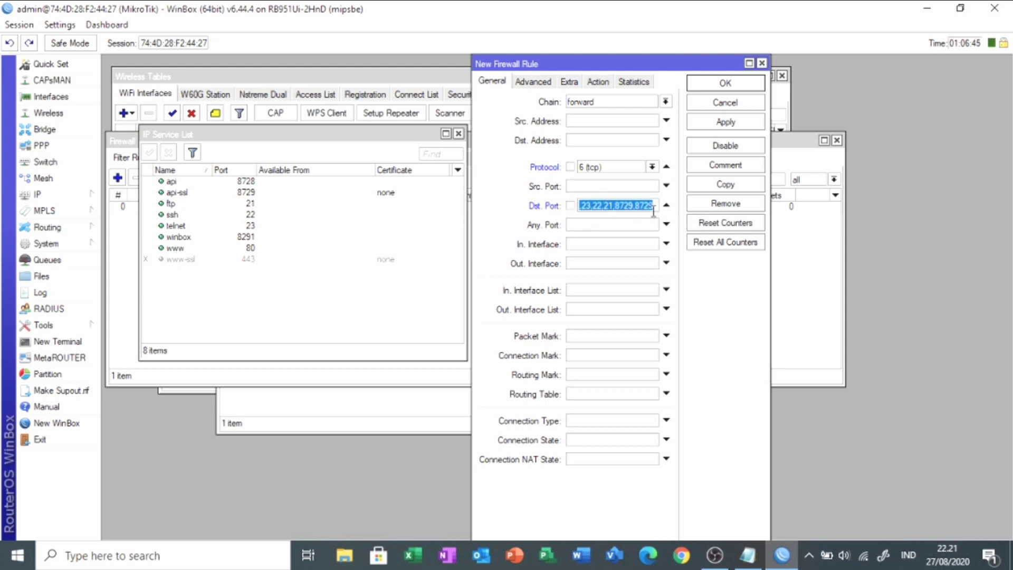
pyautogui.click(683, 243)
pyautogui.write(',2000')
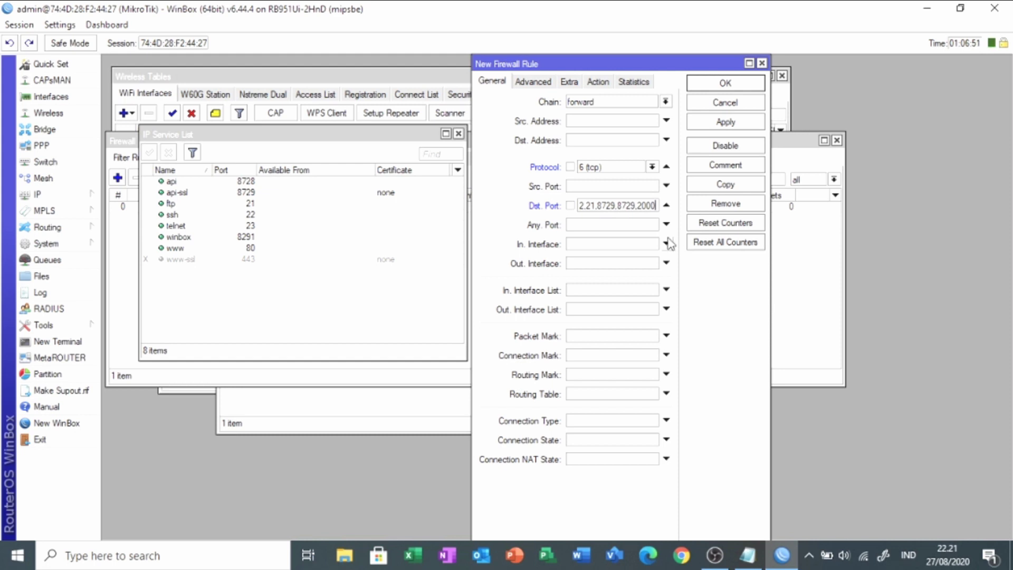
# Set chain input and source address list !SecurityAccept, then save the rule
pyautogui.click(666, 101)
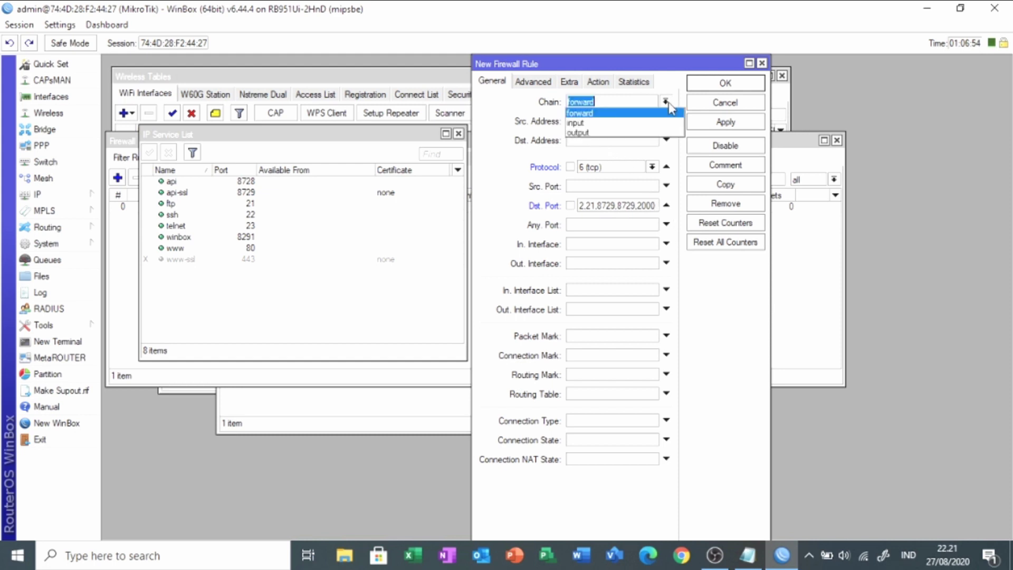
pyautogui.click(656, 123)
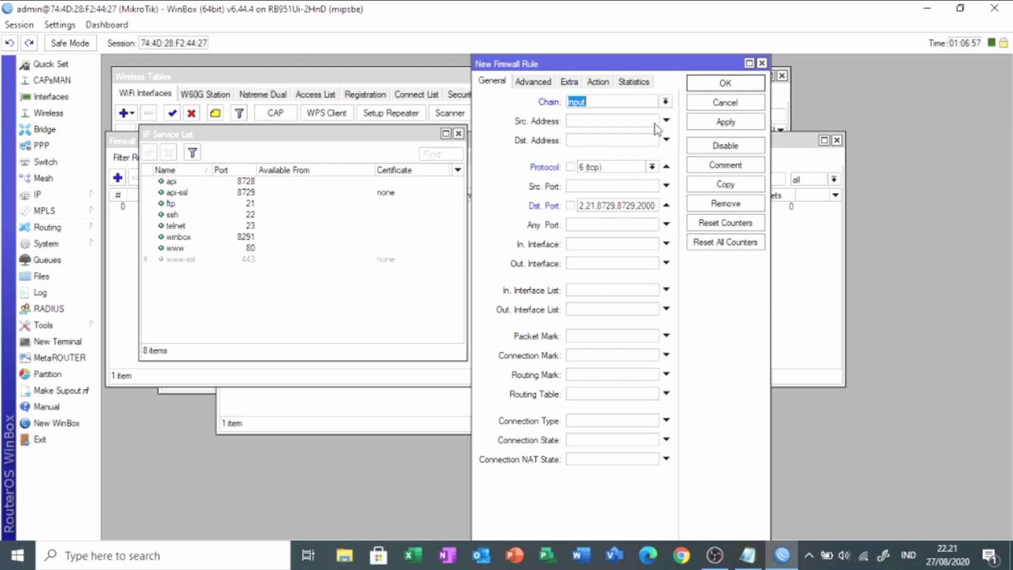
pyautogui.click(600, 83)
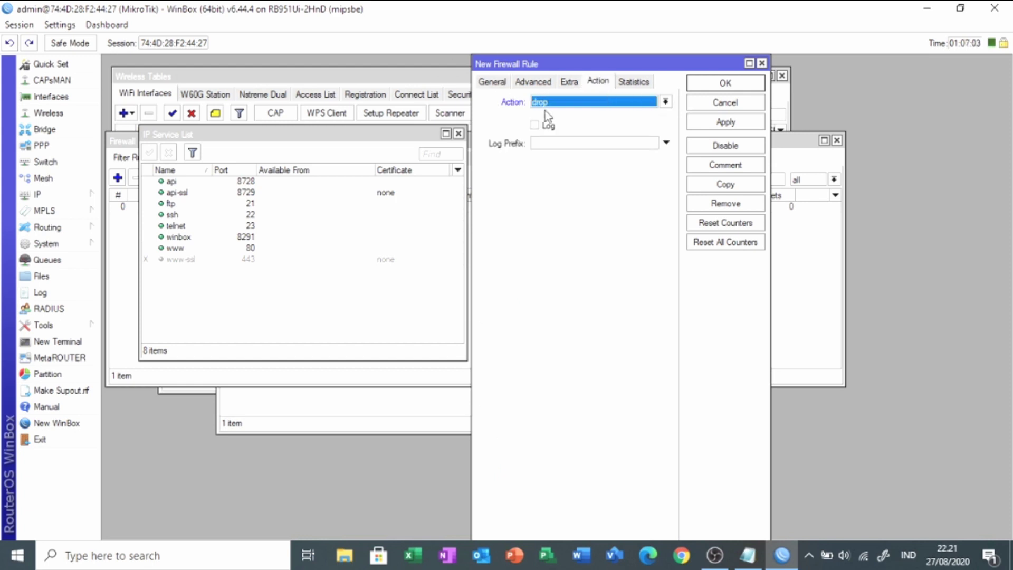
pyautogui.click(552, 83)
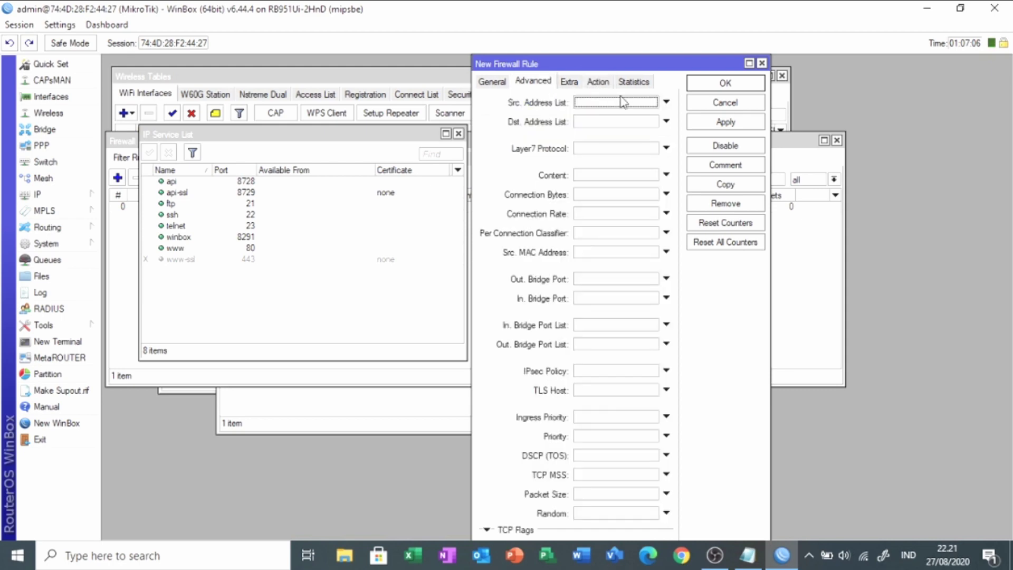
pyautogui.click(652, 102)
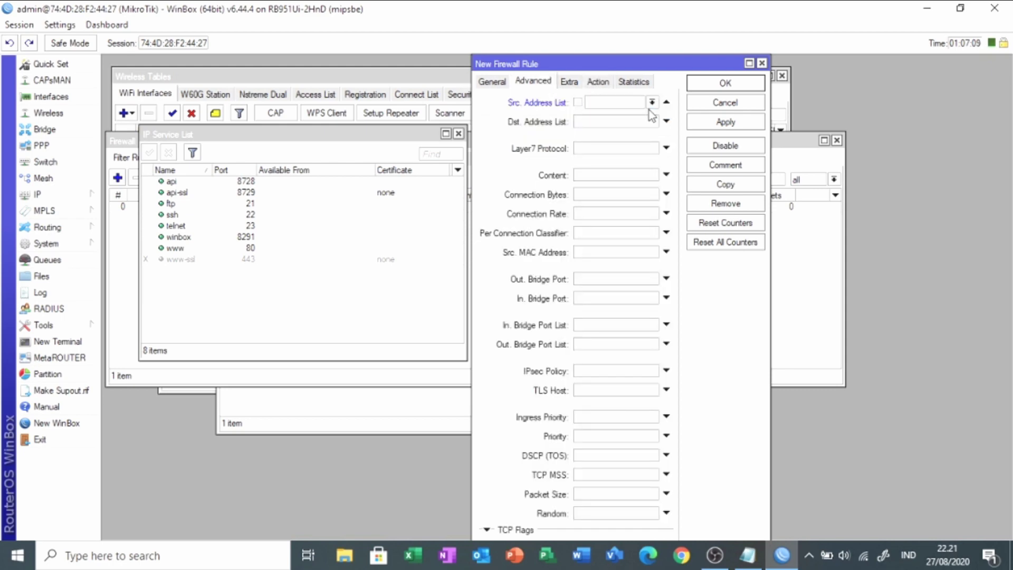
pyautogui.click(649, 114)
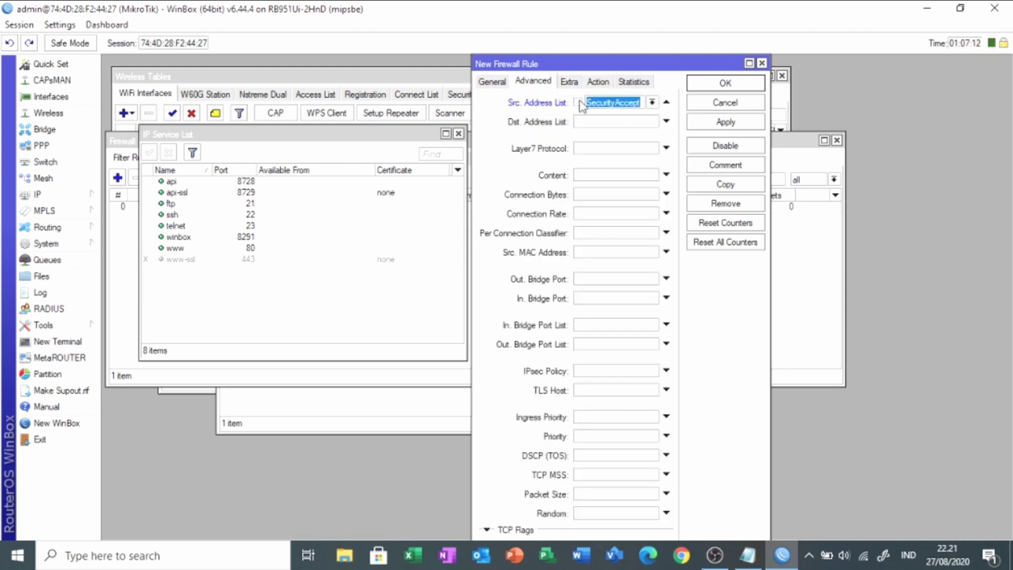
pyautogui.click(693, 88)
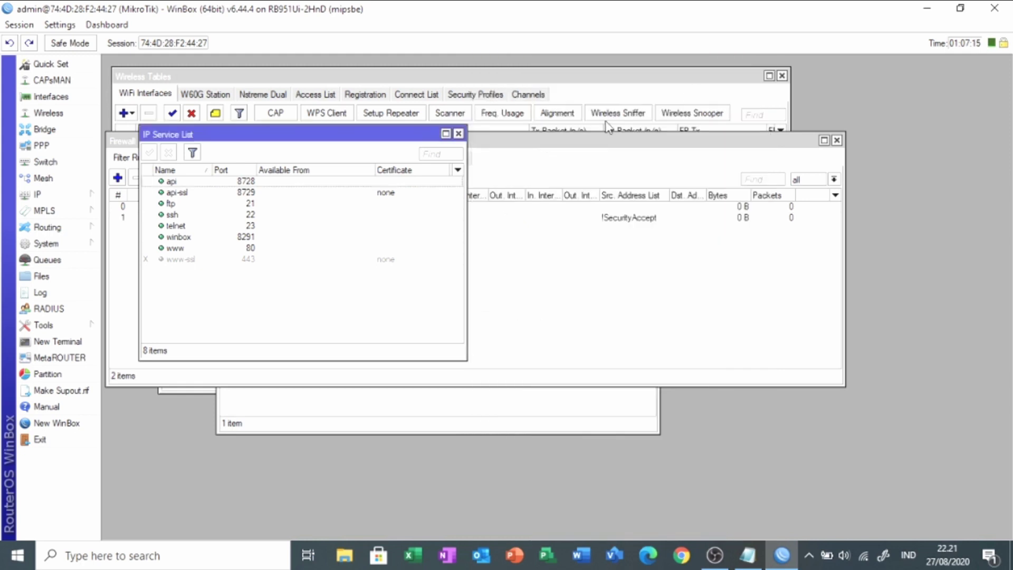
# Close the service list and start a new input-chain rule matching ICMP
pyautogui.click(458, 134)
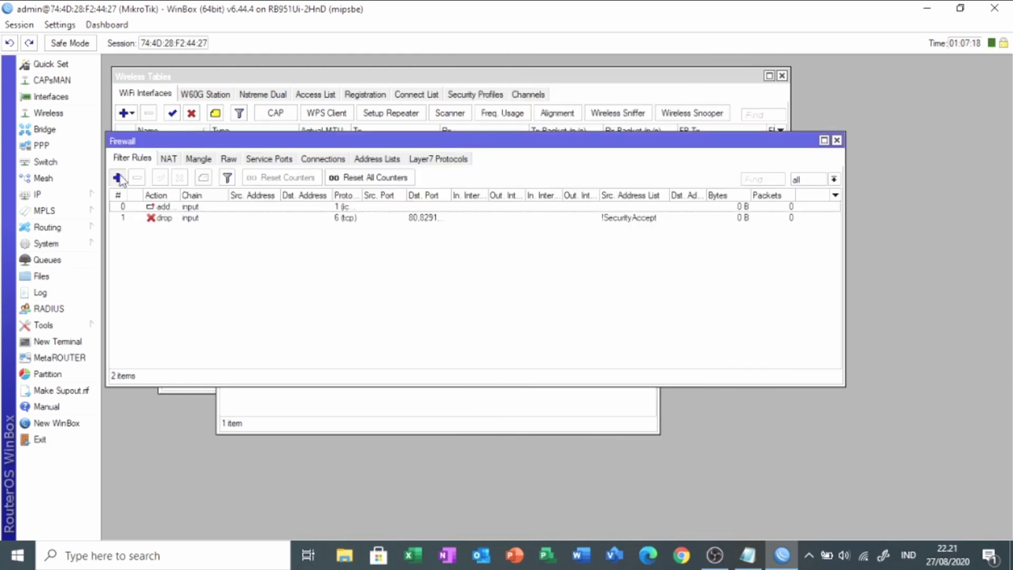
pyautogui.click(117, 177)
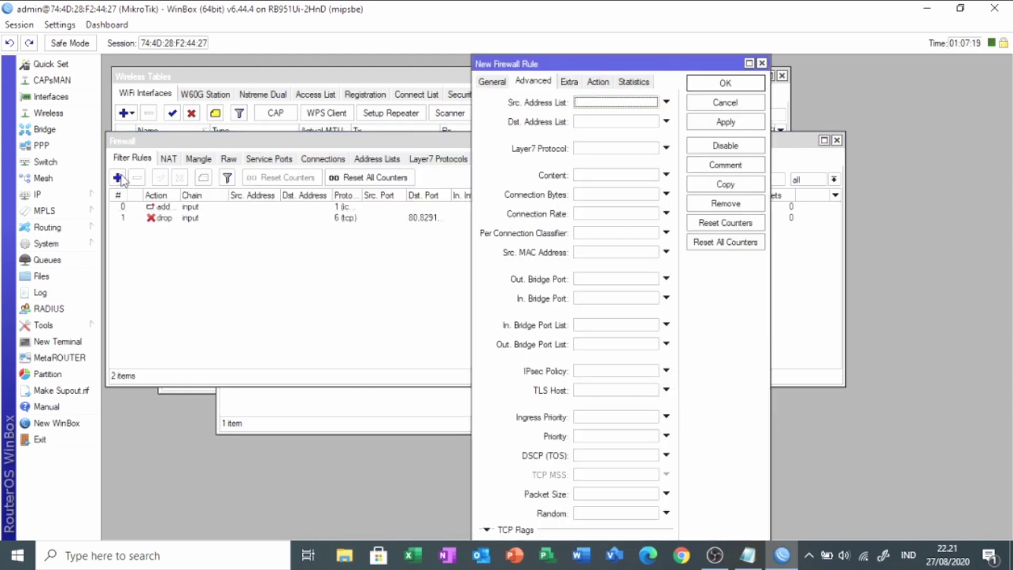
pyautogui.click(491, 82)
pyautogui.click(666, 102)
pyautogui.click(663, 123)
pyautogui.click(654, 167)
pyautogui.click(653, 167)
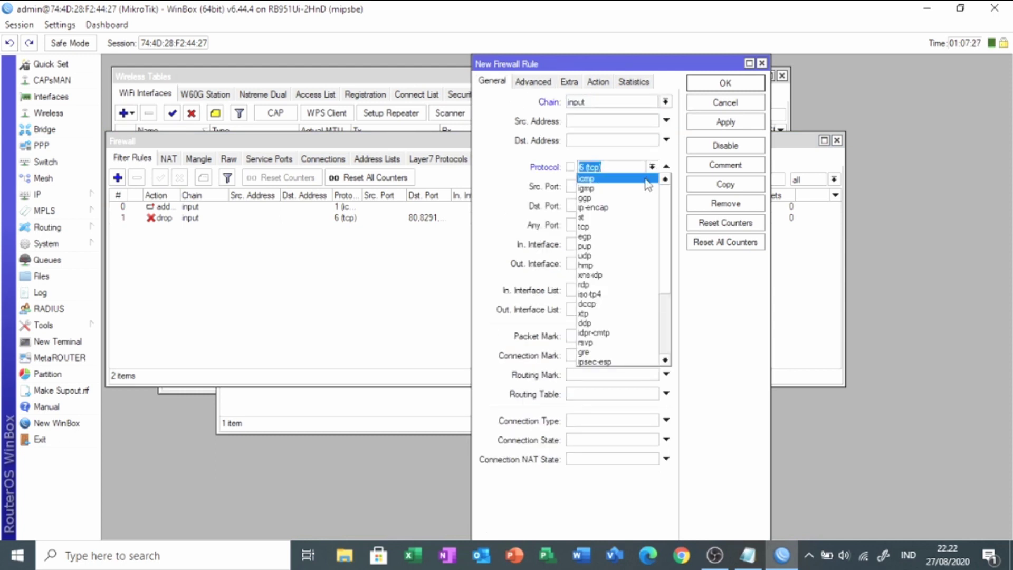
pyautogui.click(654, 166)
# Set the rule action to log with prefix SecurityAlert and save it
pyautogui.click(597, 84)
pyautogui.click(596, 100)
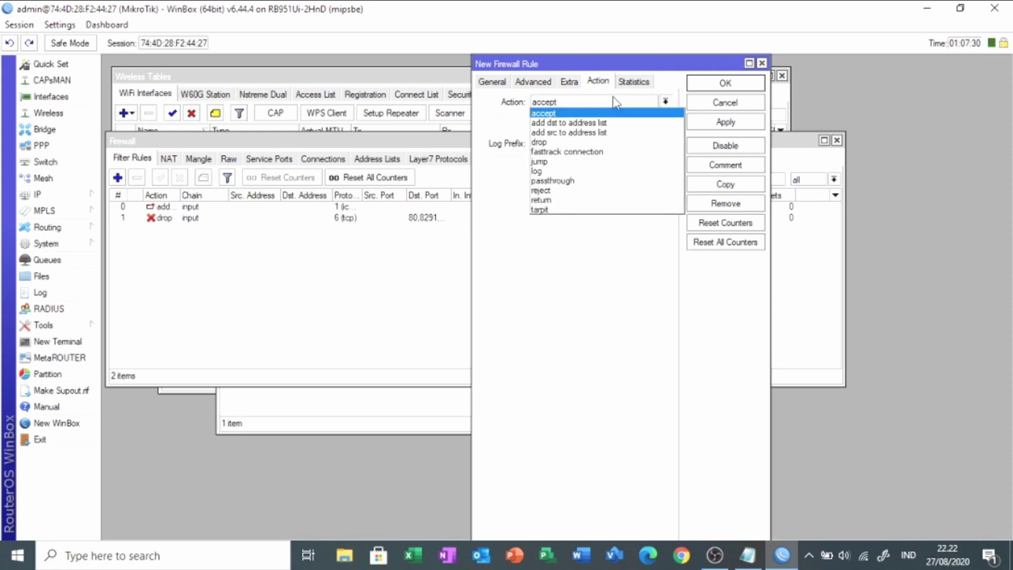
pyautogui.click(580, 171)
pyautogui.click(565, 144)
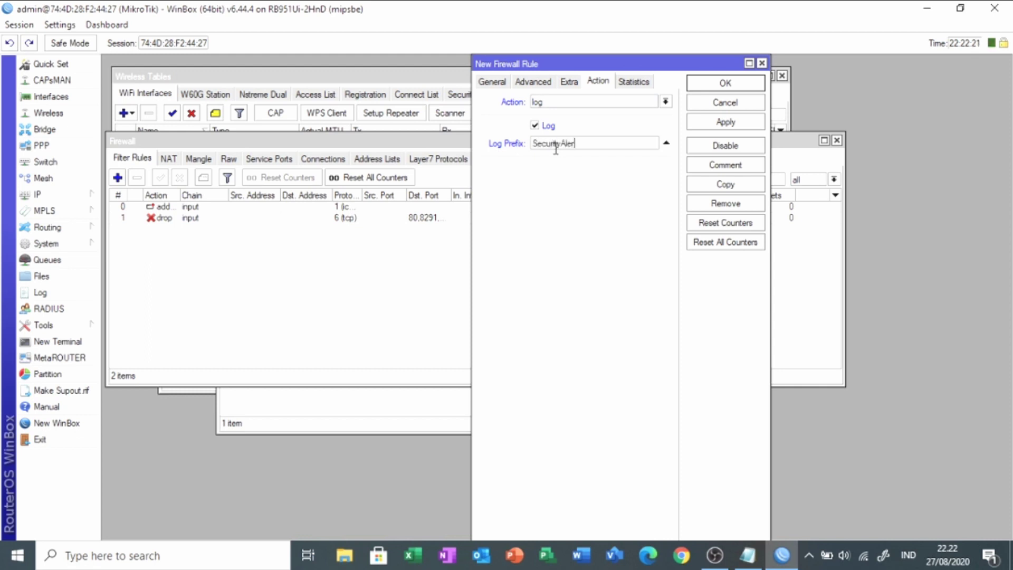
pyautogui.click(724, 83)
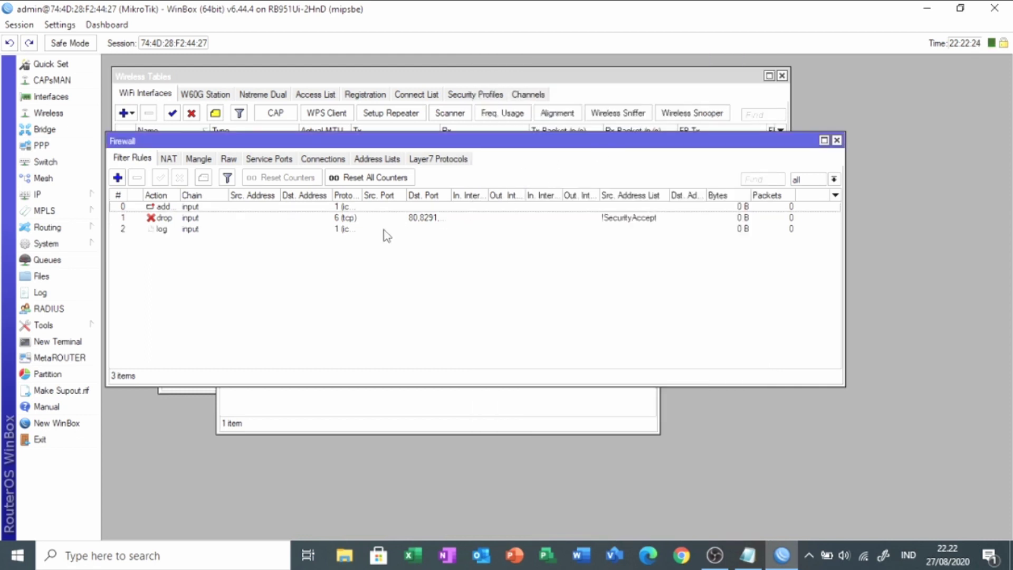
# Review rule 0, then set the email server to smtp.gmail.com, port 587, STARTTLS
pyautogui.doubleClick(384, 208)
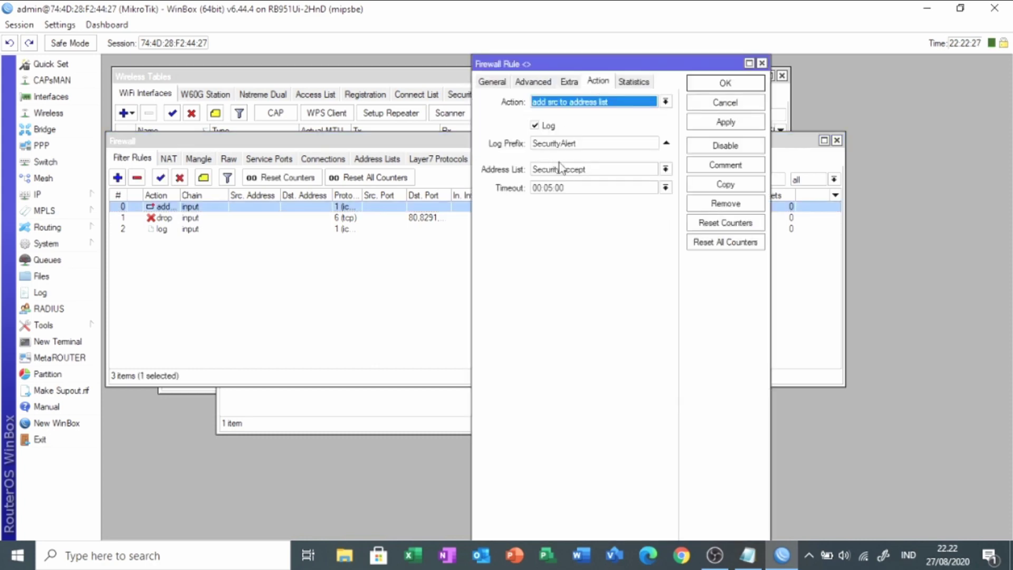
pyautogui.click(754, 83)
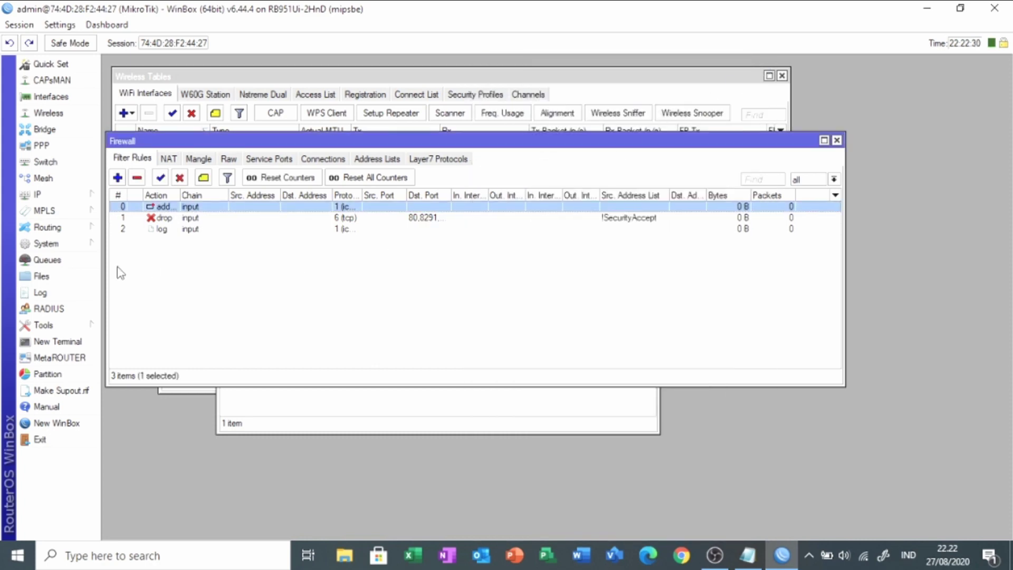
pyautogui.click(65, 322)
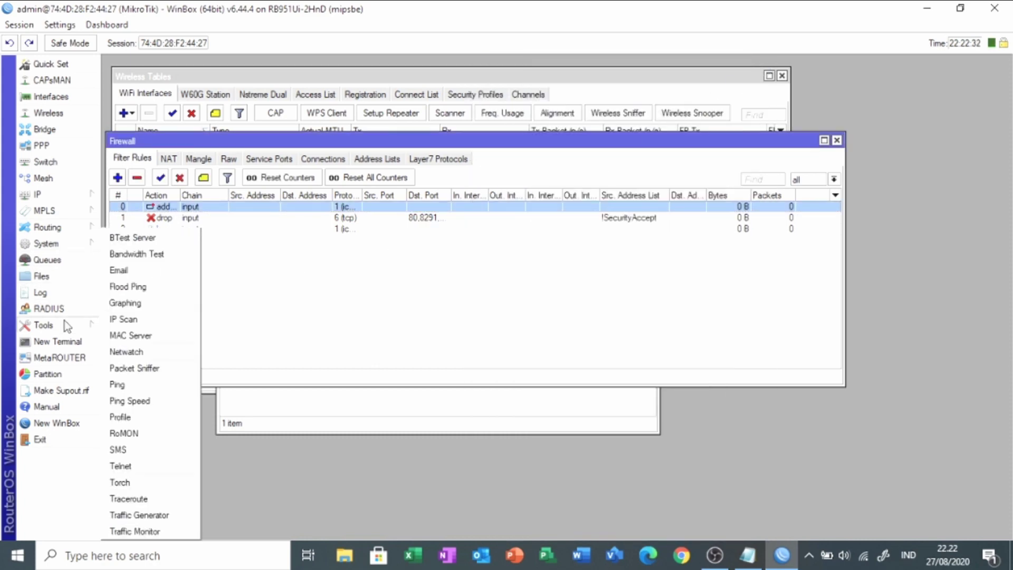
pyautogui.click(132, 275)
pyautogui.moveTo(333, 220); pyautogui.dragTo(483, 182)
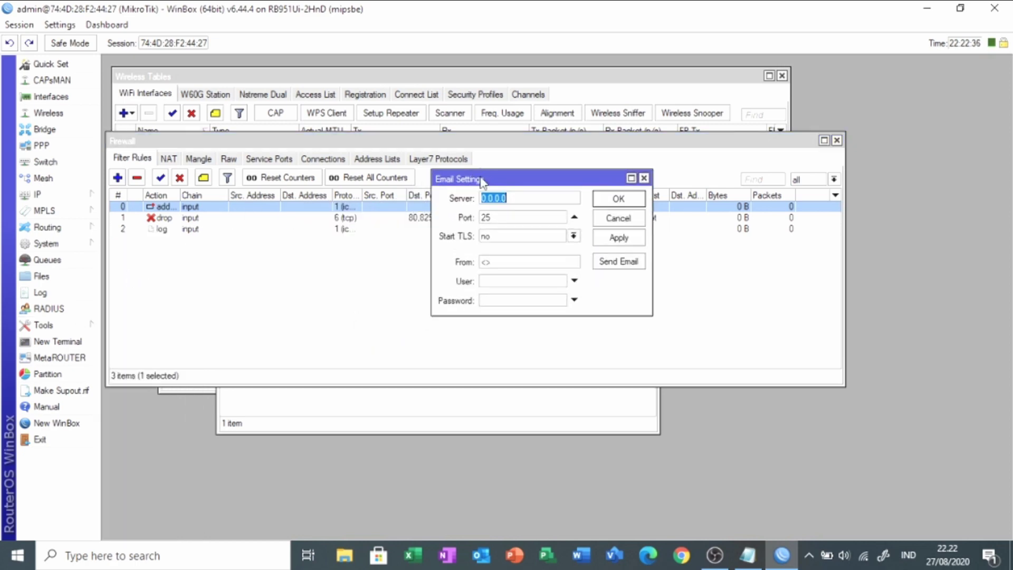
pyautogui.write('smtp.gmail.com')
pyautogui.click(501, 213)
pyautogui.write('587')
pyautogui.click(573, 236)
pyautogui.click(550, 264)
# Enter sender MIKROTIK SECURITY and the Gmail account address and password, then start a test email
pyautogui.click(550, 264)
pyautogui.write('M')
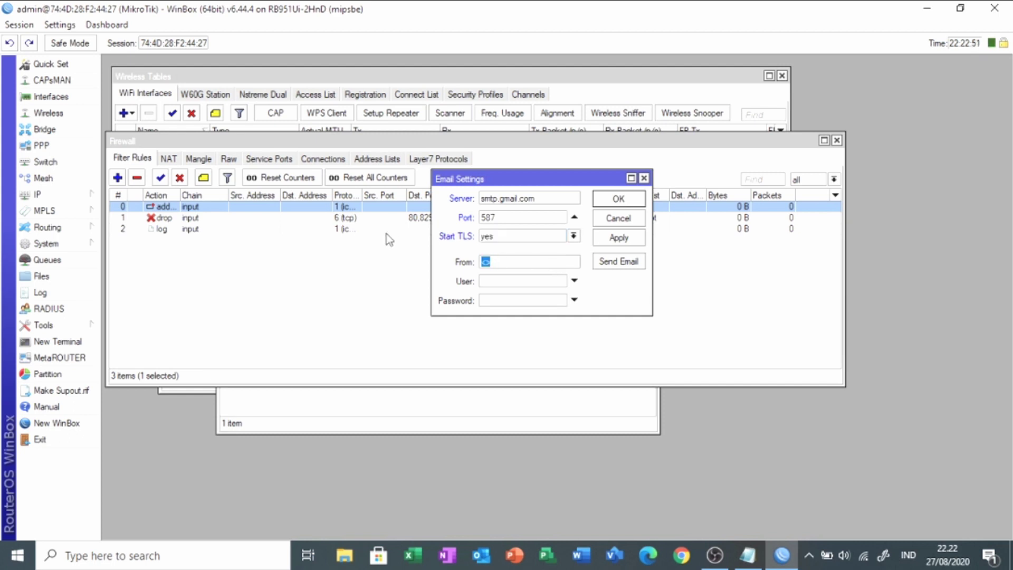
pyautogui.write('IKROTIK SECURITY')
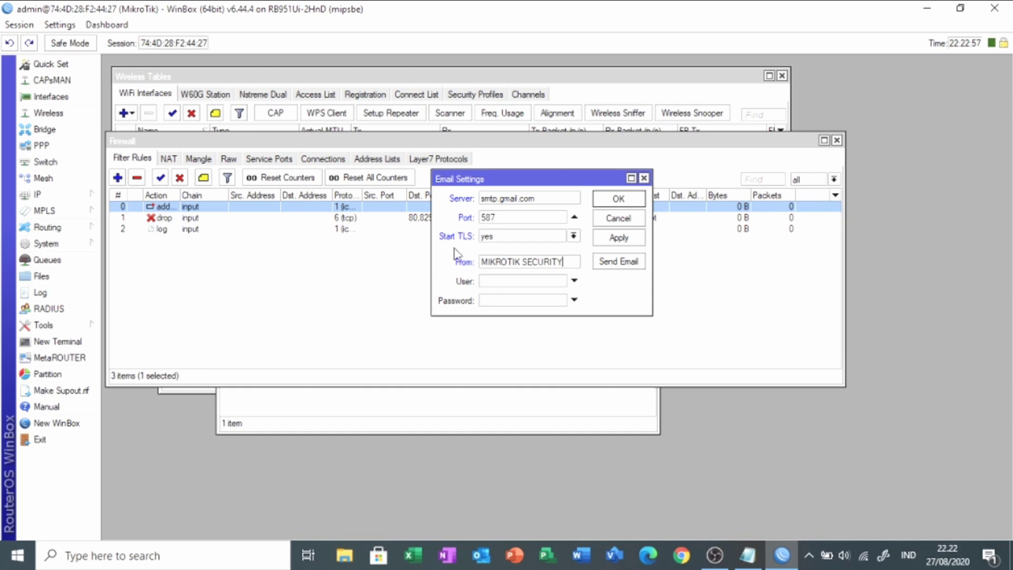
pyautogui.click(506, 285)
pyautogui.click(509, 300)
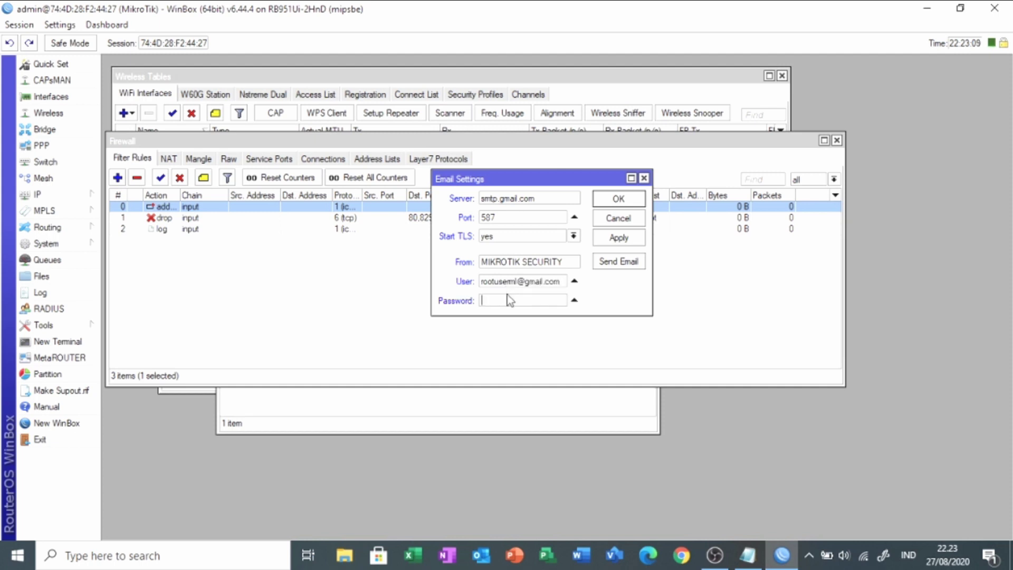
pyautogui.click(602, 264)
pyautogui.click(681, 312)
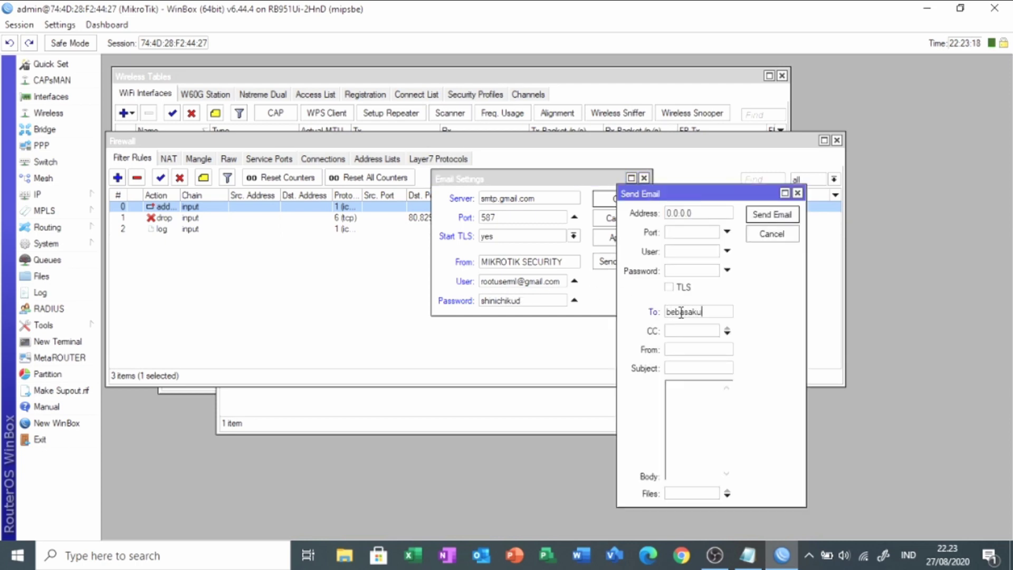
# Fill the test email with the recipient's Gmail address, subject 'tes', body 'tes', and the pasted sender
pyautogui.click(704, 372)
pyautogui.write('tes')
pyautogui.click(698, 407)
pyautogui.write('tes')
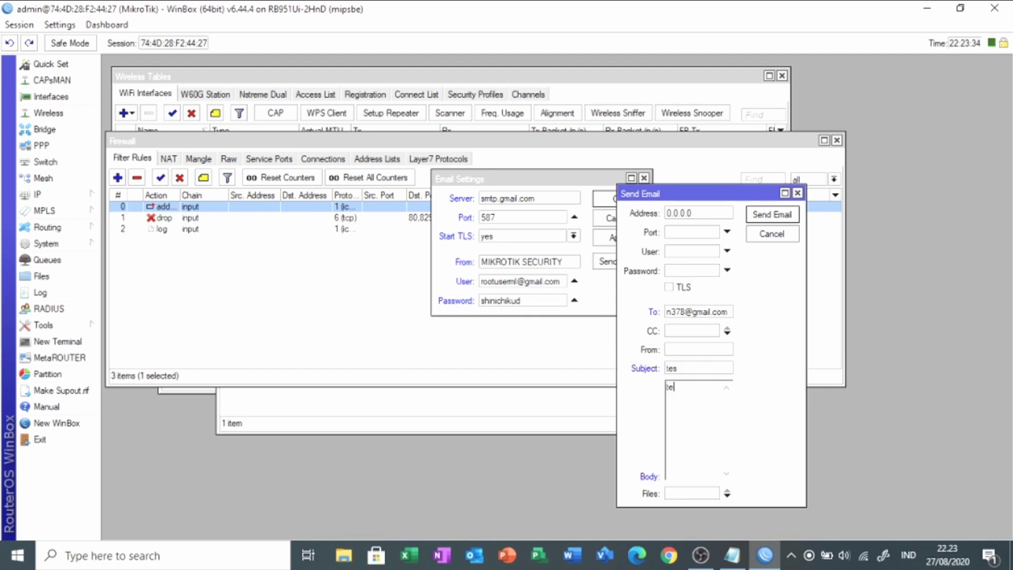
pyautogui.click(554, 262)
pyautogui.hotkey('ctrl', 'c')
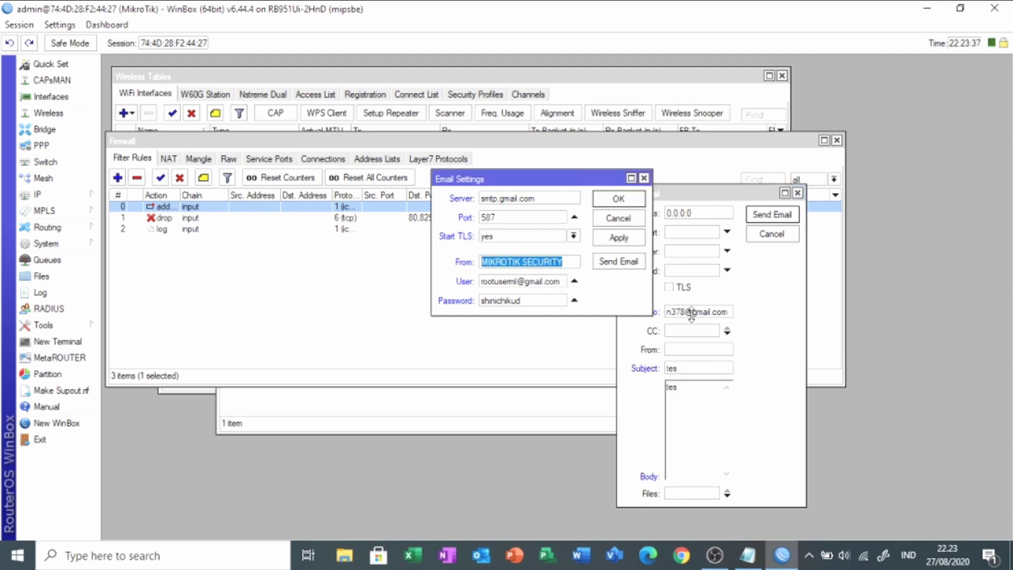
pyautogui.click(693, 350)
pyautogui.hotkey('ctrl', 'v')
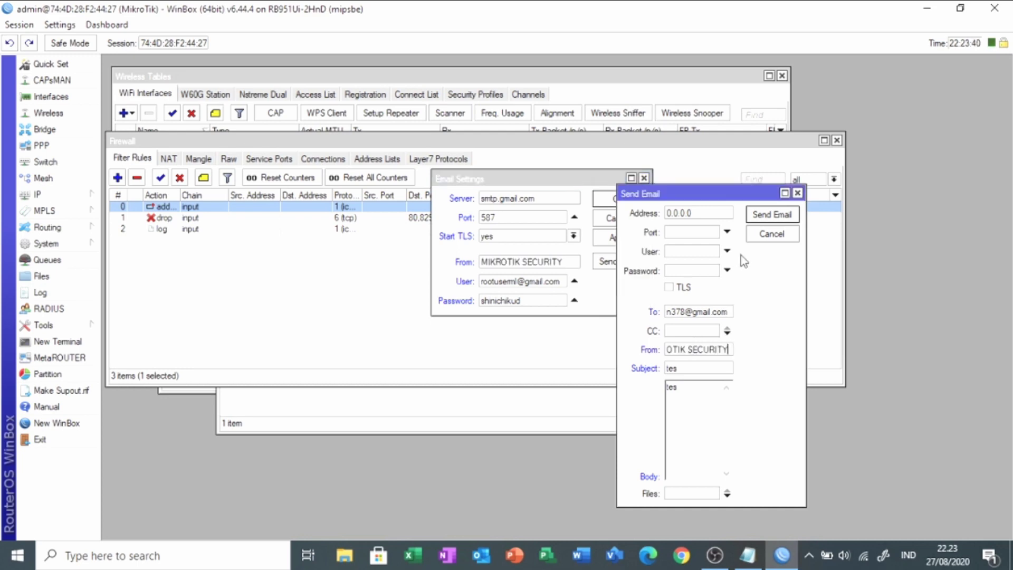
# Send the test email, dismiss the connection error, apply the email settings, and resend it
pyautogui.click(764, 216)
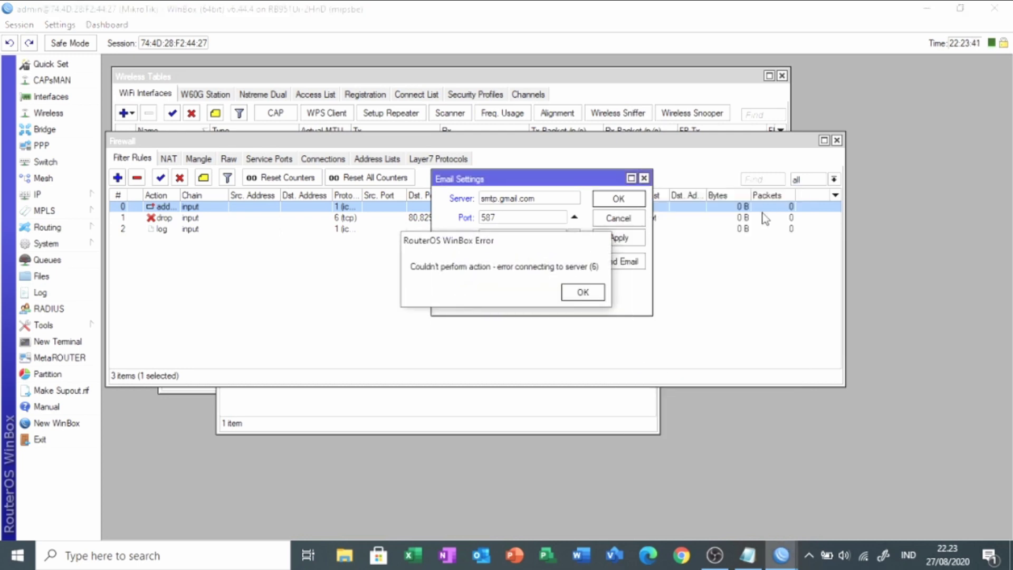
pyautogui.click(583, 292)
pyautogui.click(621, 240)
pyautogui.click(624, 262)
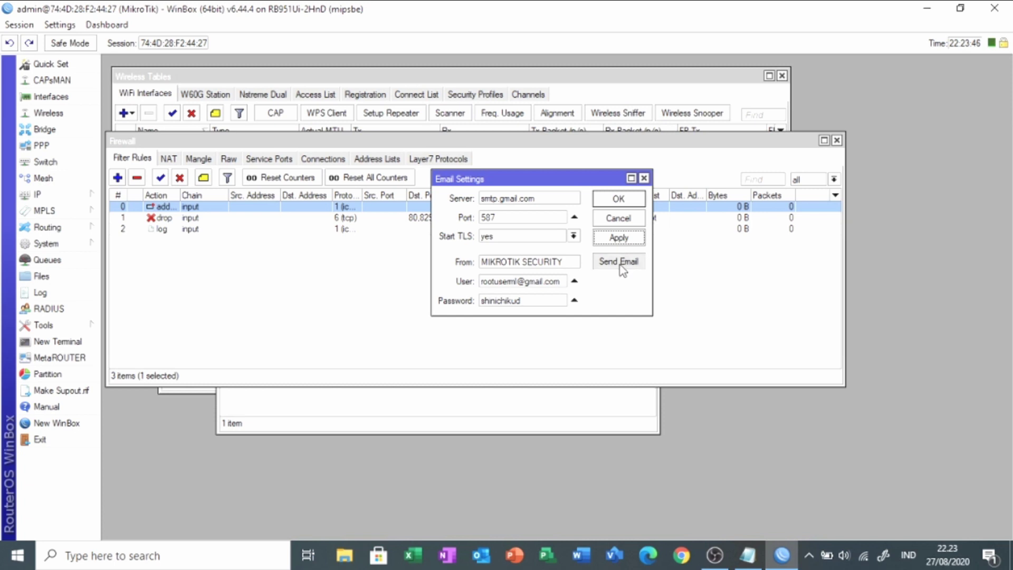
pyautogui.click(773, 216)
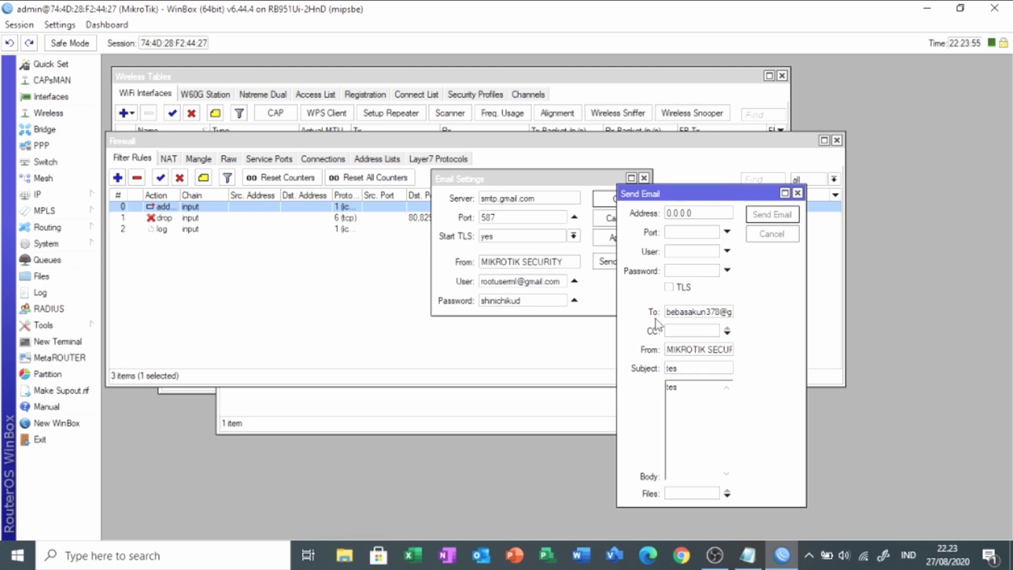
pyautogui.press('Escape')
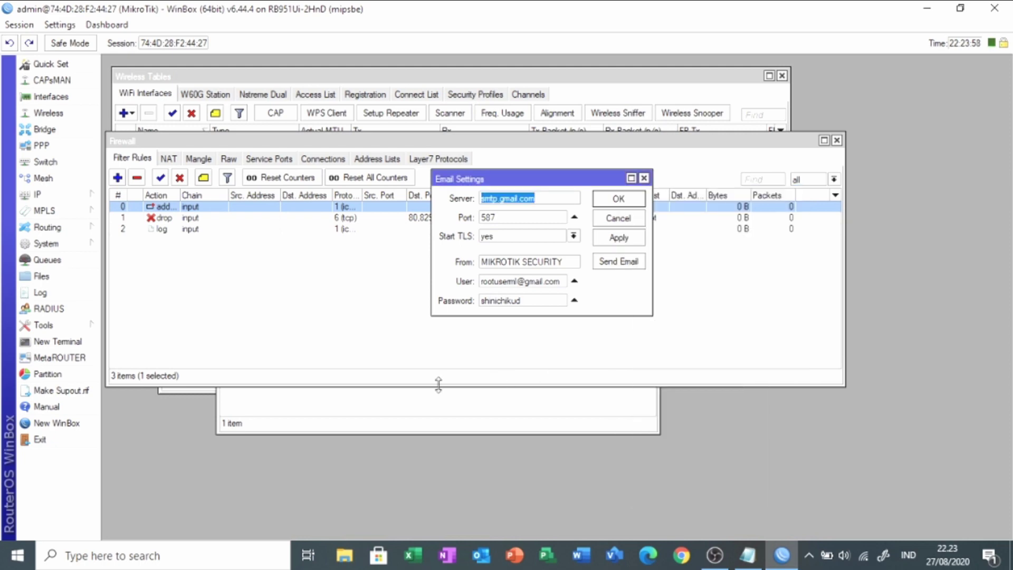
# Confirm in the system log that the email went out, then save and close the email settings
pyautogui.click(71, 294)
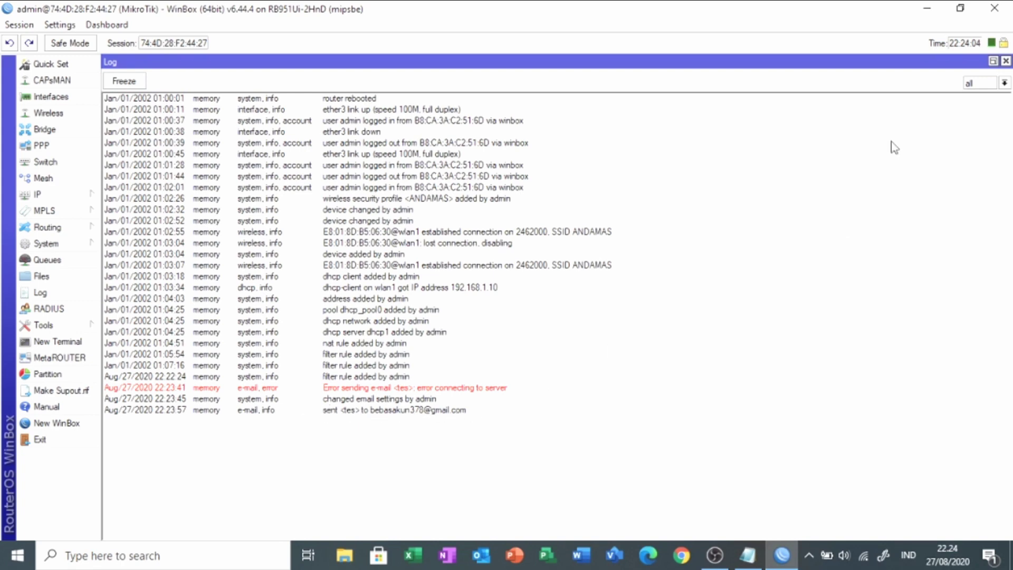
pyautogui.click(1006, 61)
pyautogui.click(599, 202)
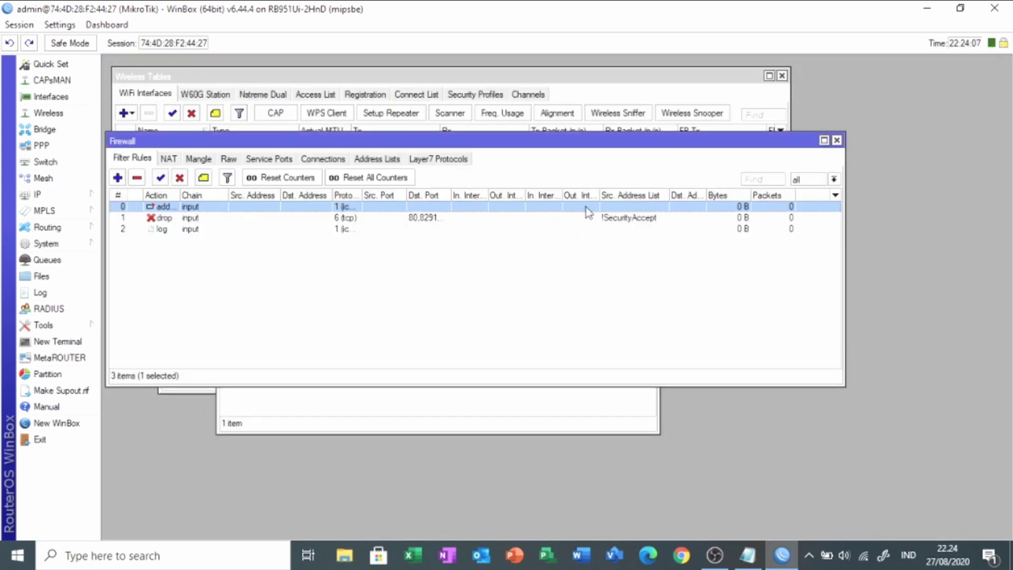
pyautogui.click(86, 246)
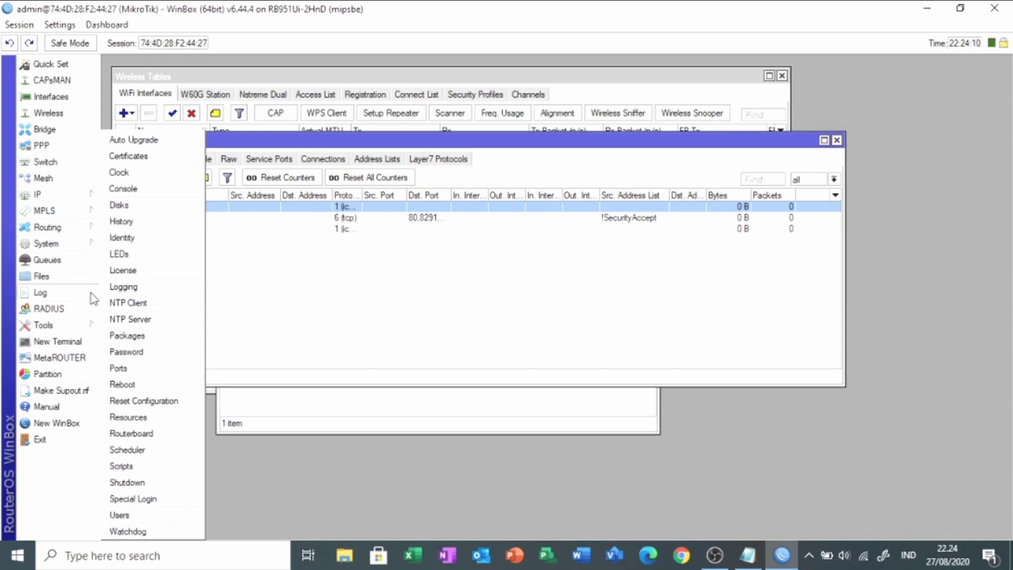
# Add a SecurityAlert schedule starting at startup with a 00:05:00 interval
pyautogui.click(138, 451)
pyautogui.moveTo(562, 189); pyautogui.dragTo(462, 160)
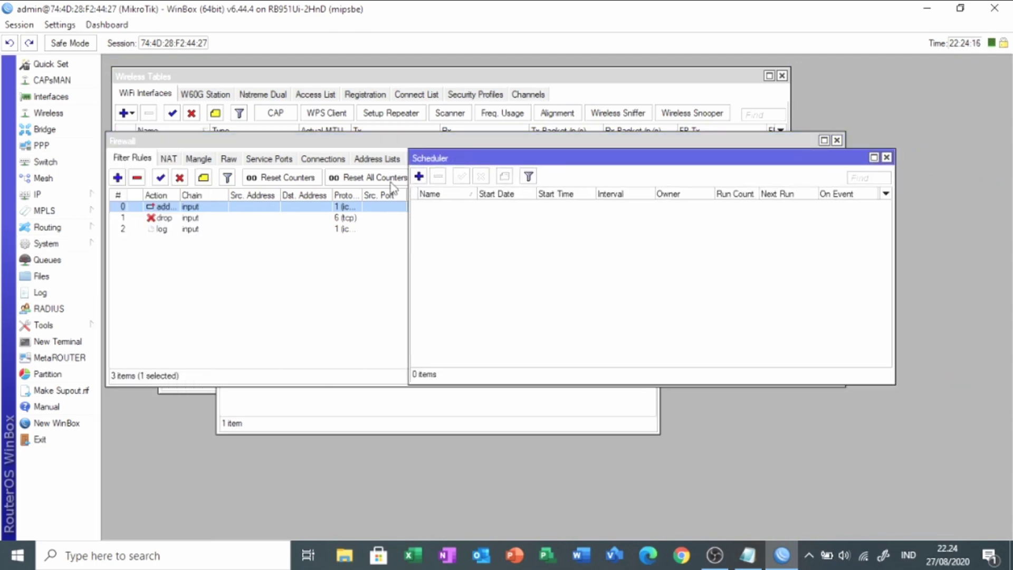
pyautogui.click(419, 176)
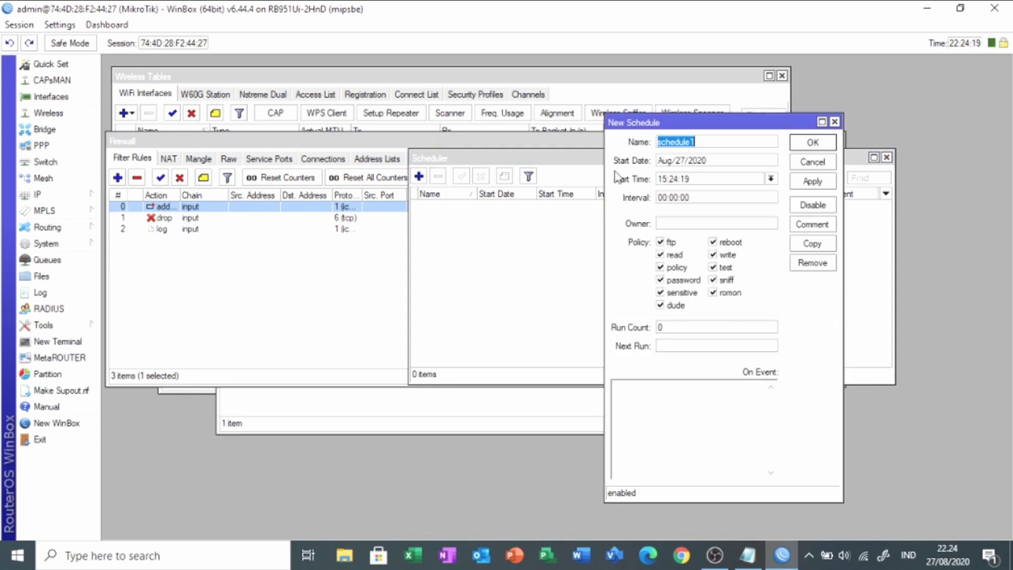
pyautogui.write('SecurityAlert')
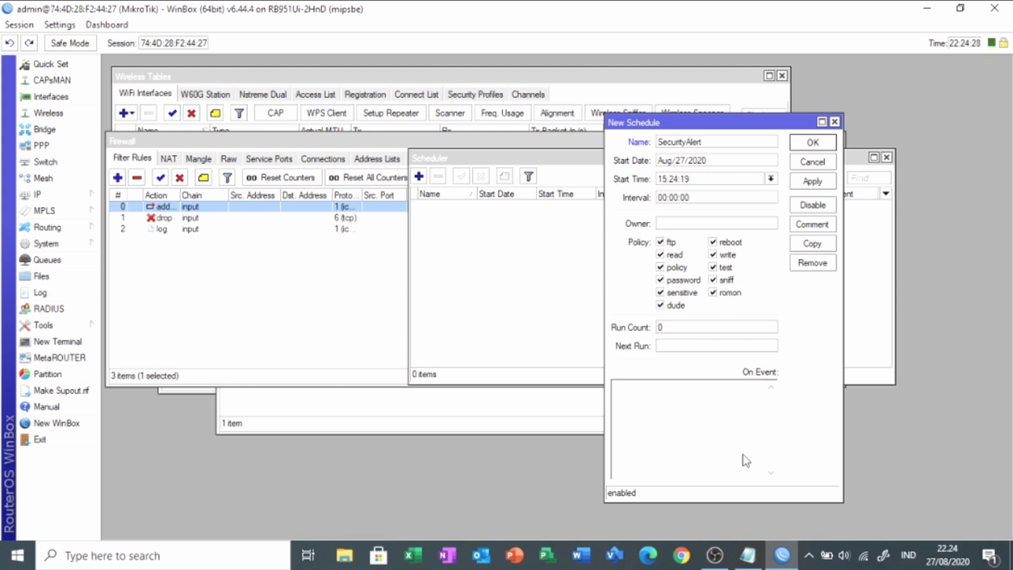
pyautogui.click(771, 179)
pyautogui.click(678, 191)
pyautogui.click(678, 197)
pyautogui.press('BackSpace')
pyautogui.write('5')
# Remove the wrongly pasted sender name from the On Event box
pyautogui.click(649, 388)
pyautogui.hotkey('ctrl', 'v')
pyautogui.moveTo(711, 387); pyautogui.dragTo(543, 380)
pyautogui.hotkey('ctrl', 'x')
# Copy the alert script from Notepad into On Event and save the SecurityAlert schedule
pyautogui.click(749, 557)
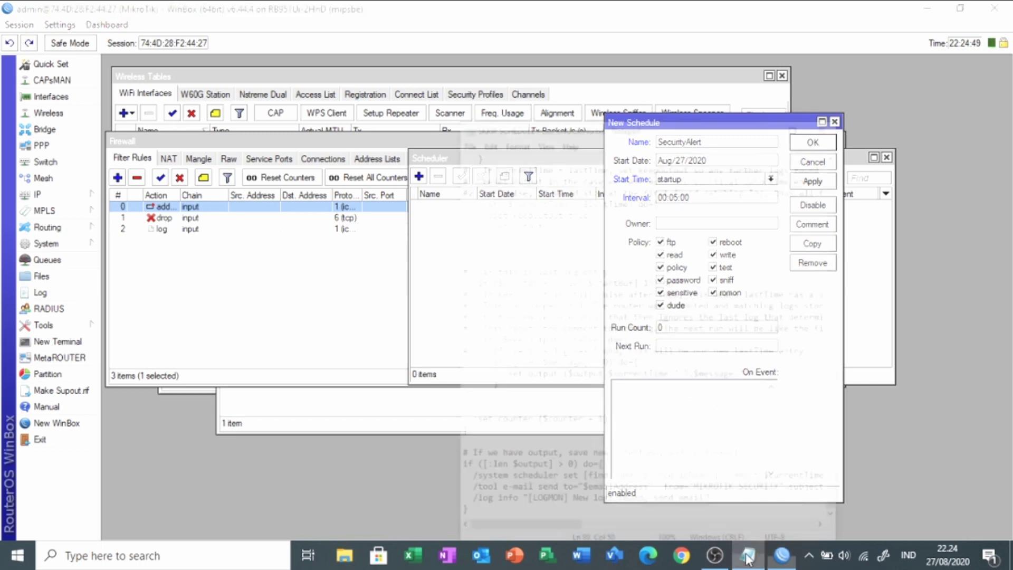
pyautogui.scroll(15, 508, 189)
pyautogui.click(400, 109)
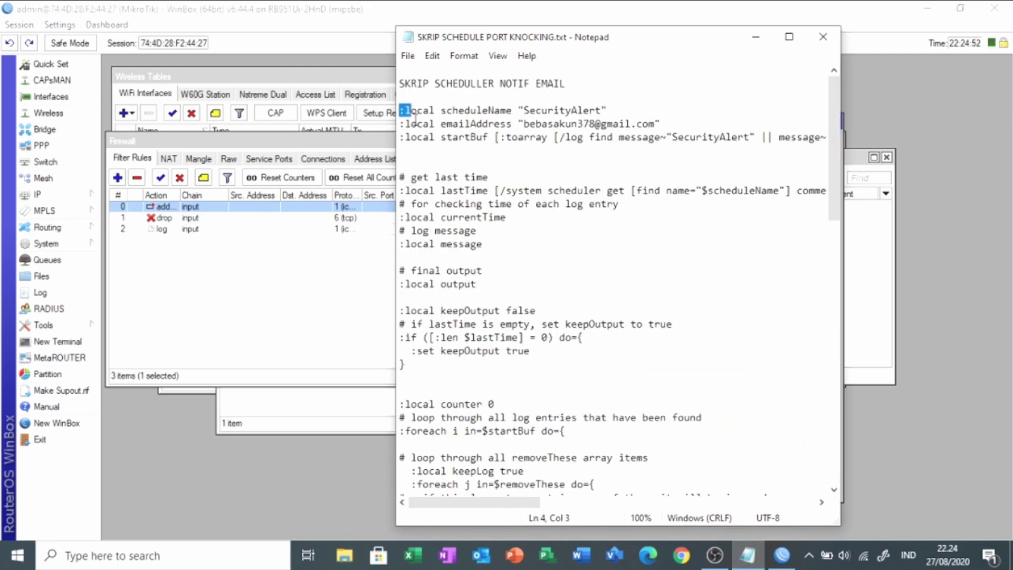
pyautogui.hotkey('ctrl', 'shift', 'End')
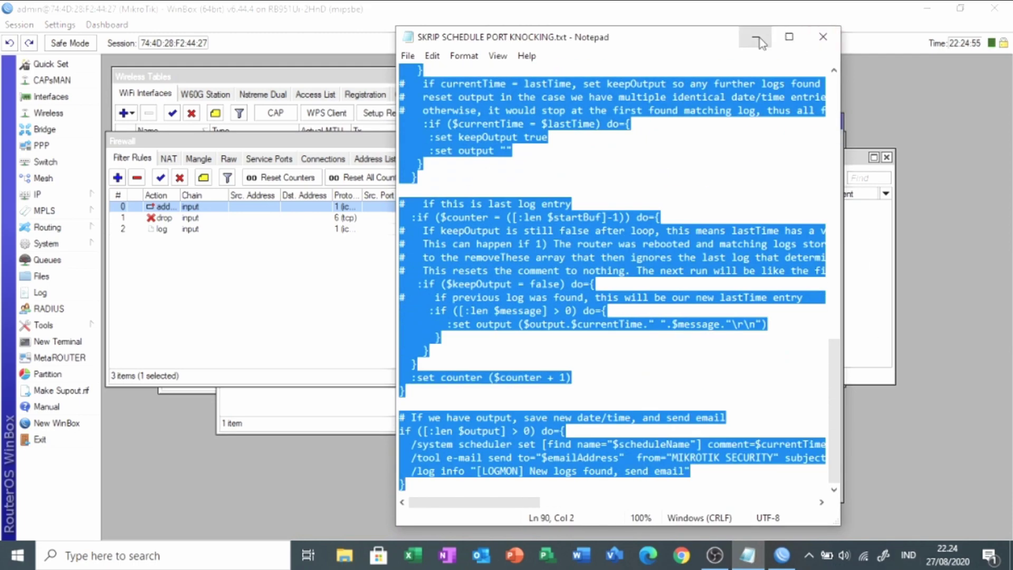
pyautogui.hotkey('ctrl', 'c')
pyautogui.click(756, 38)
pyautogui.click(689, 400)
pyautogui.hotkey('ctrl', 'v')
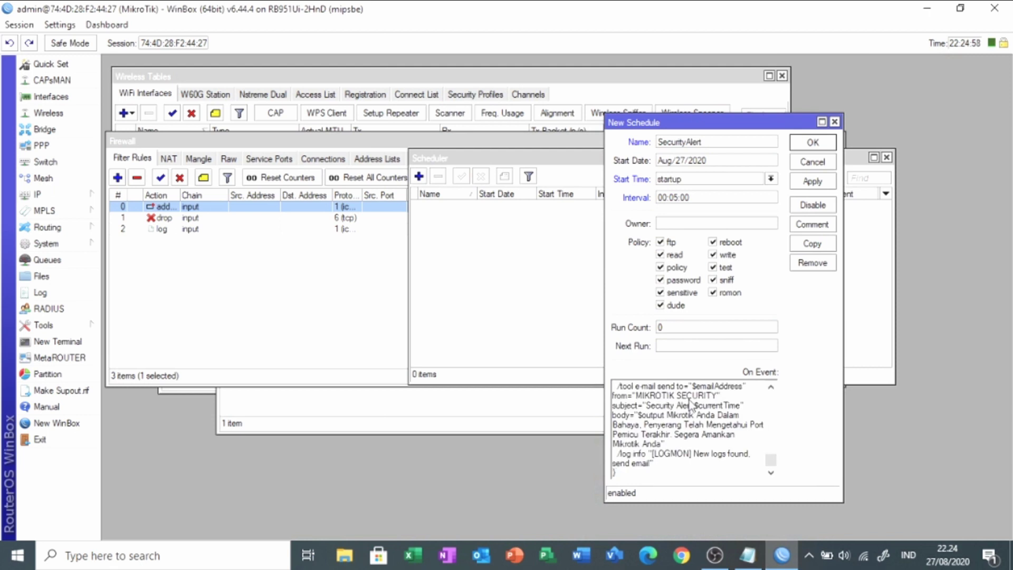
pyautogui.scroll(20, 689, 401)
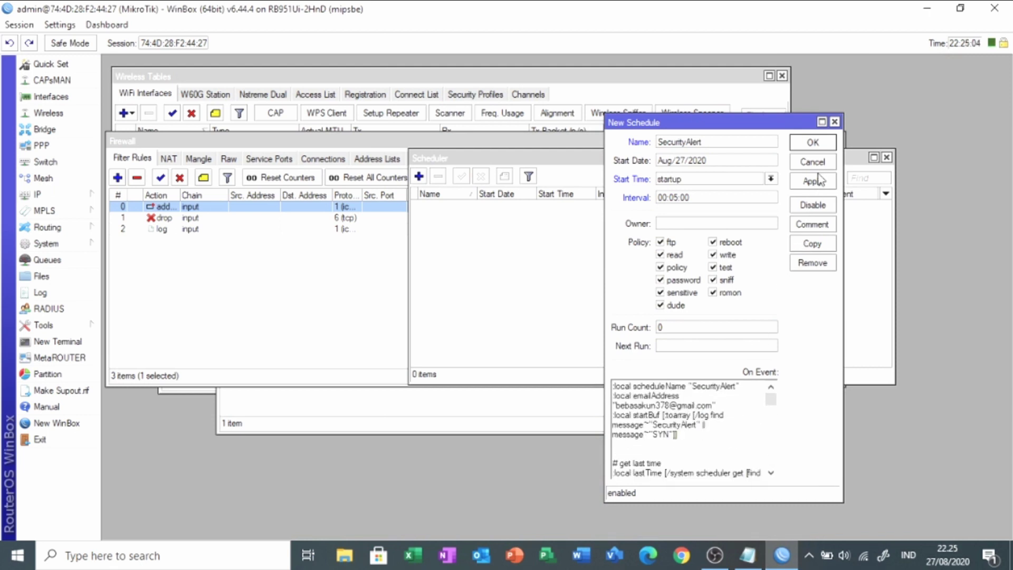
pyautogui.click(813, 142)
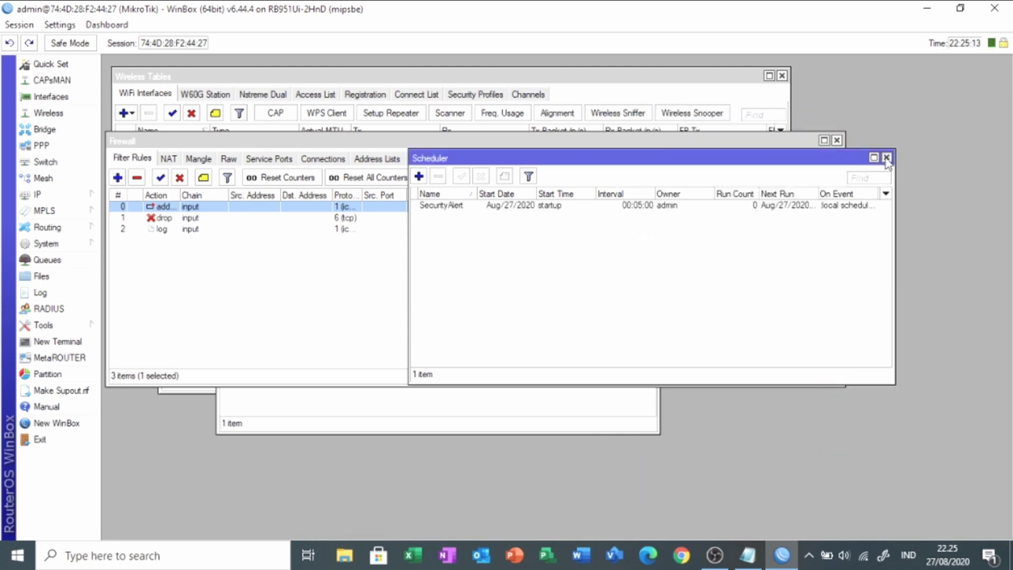
# Bring up the IP Firewall window on its Address Lists tab
pyautogui.moveTo(844, 159); pyautogui.dragTo(773, 189)
pyautogui.click(666, 132)
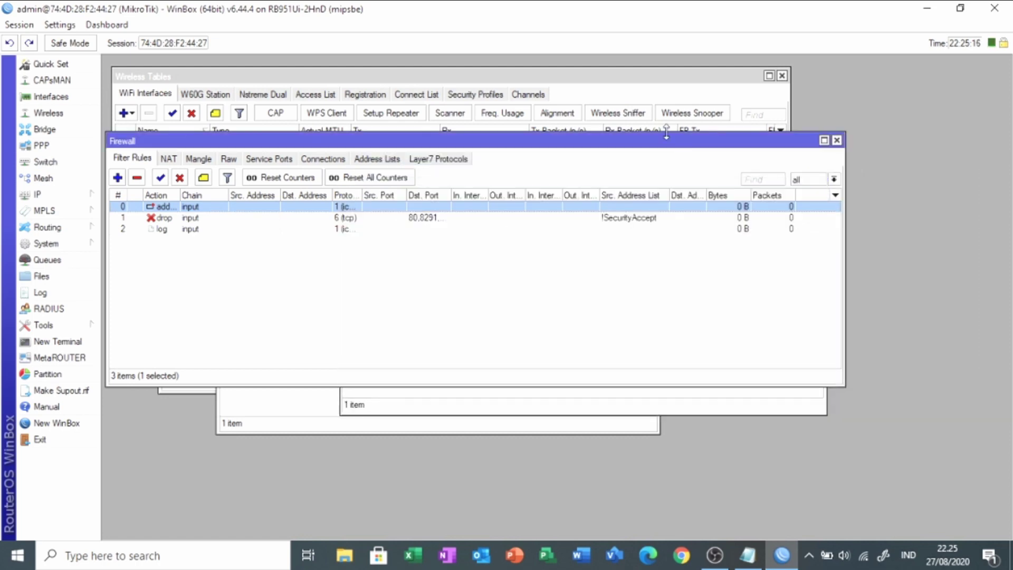
pyautogui.click(76, 292)
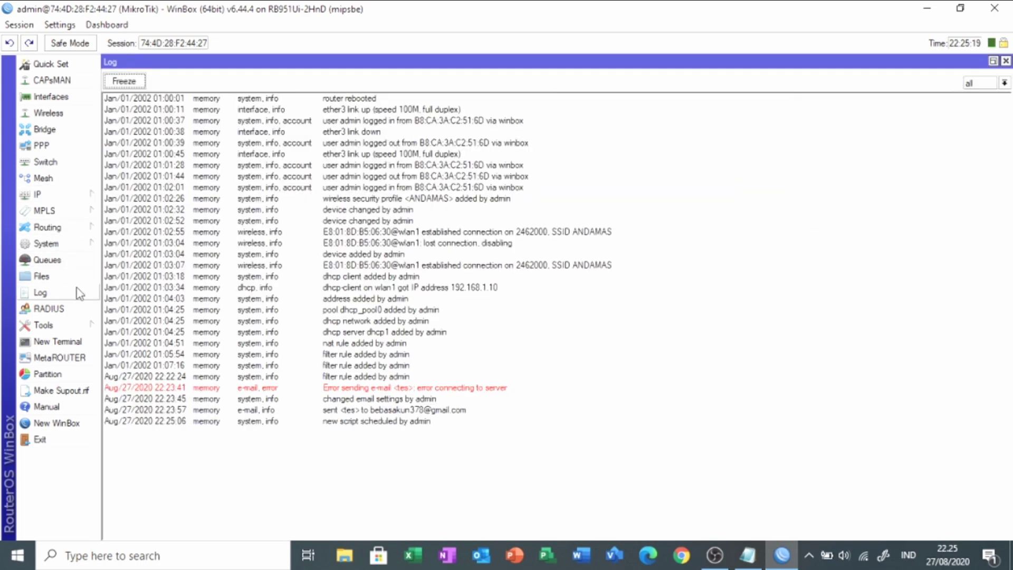
pyautogui.click(62, 194)
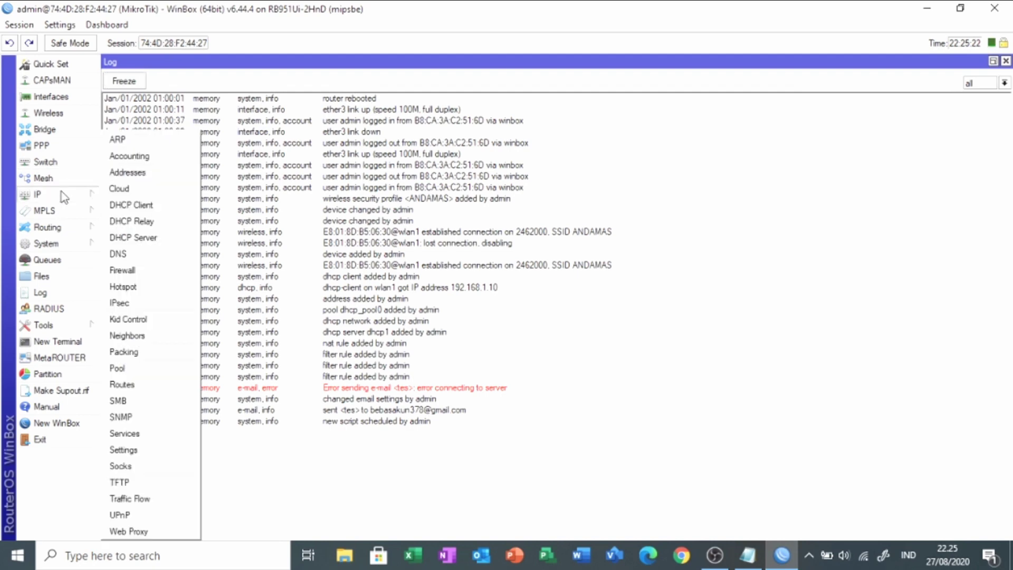
pyautogui.click(141, 269)
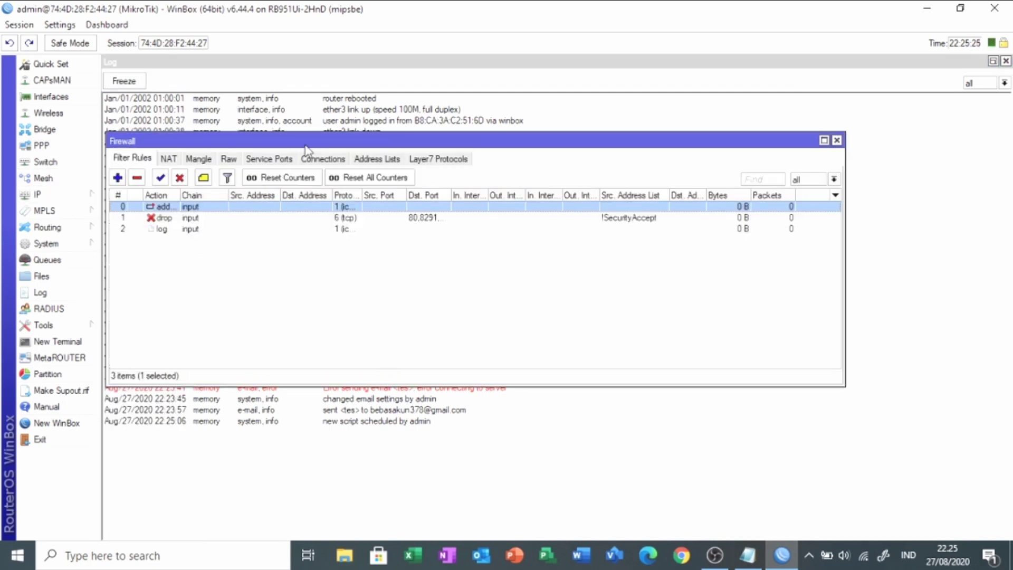
pyautogui.moveTo(311, 145); pyautogui.dragTo(307, 88)
pyautogui.click(372, 101)
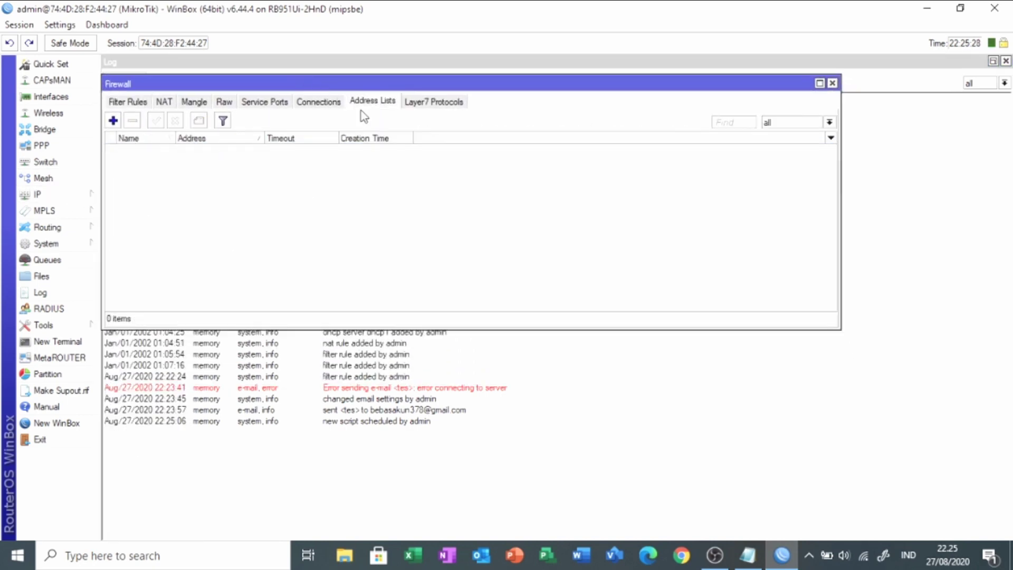
# Reopen the Scheduler to check SecurityAlert and open the Windows Run box with cmd
pyautogui.click(55, 243)
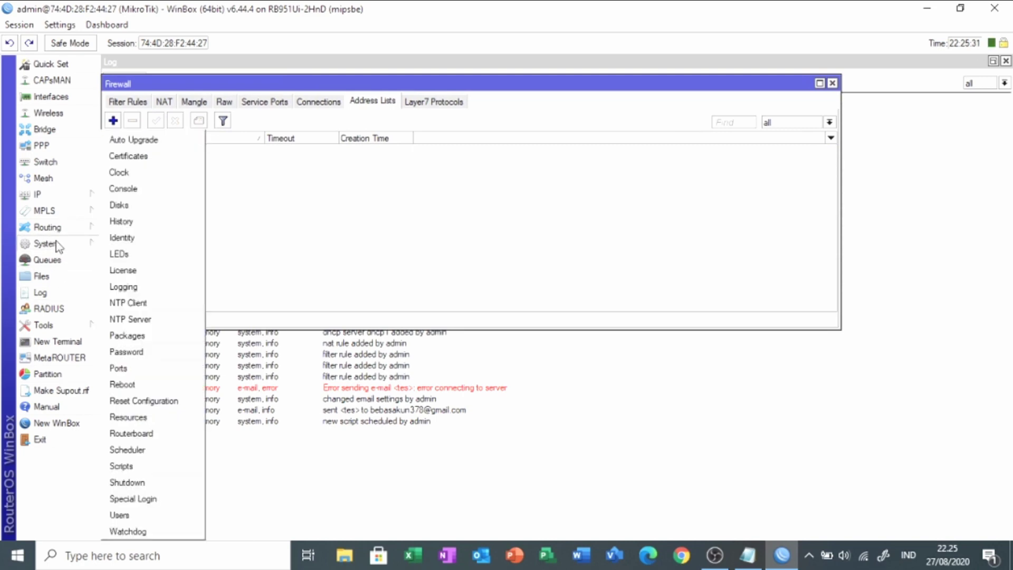
pyautogui.click(150, 451)
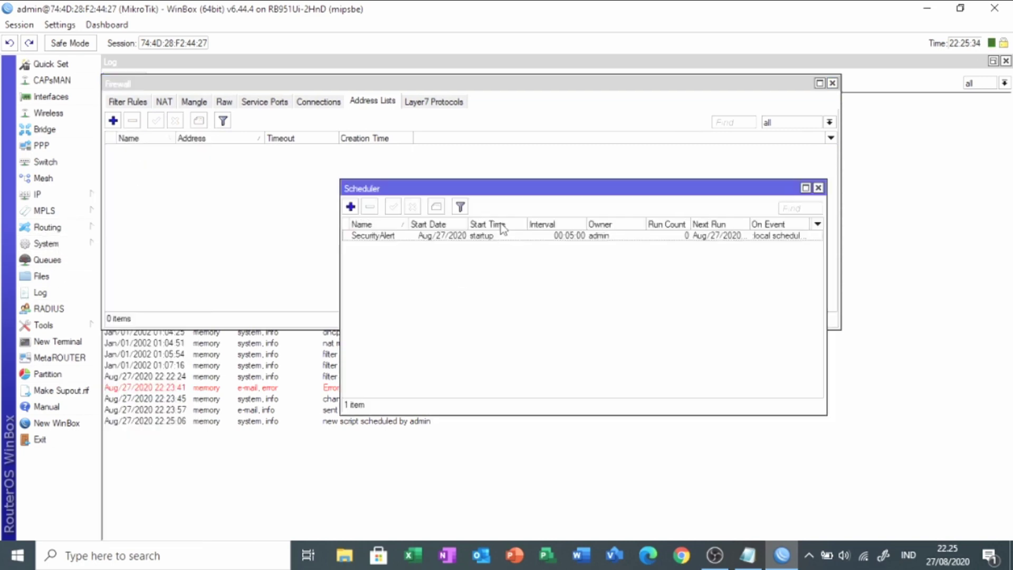
pyautogui.moveTo(508, 191); pyautogui.dragTo(683, 296)
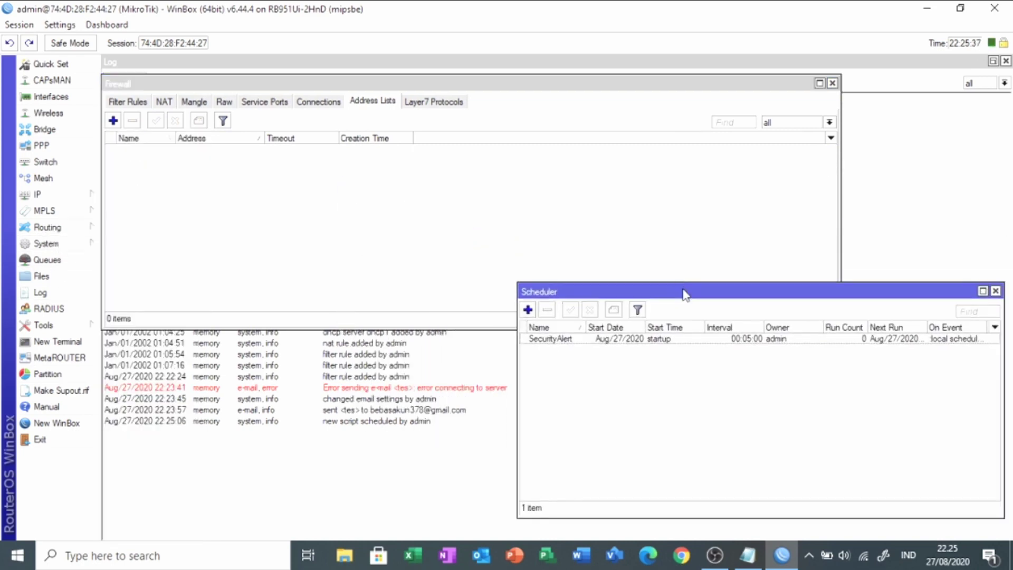
pyautogui.press('super+r')
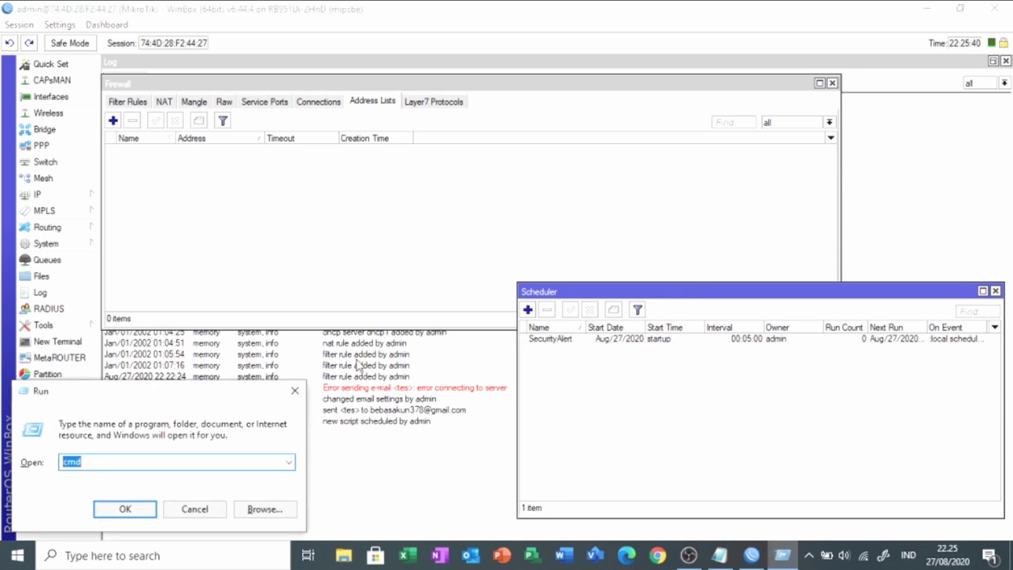
# Launch cmd, resize it beside WinBox, and ping 192.168.2.1
pyautogui.press('Return')
pyautogui.moveTo(316, 41); pyautogui.dragTo(314, 140)
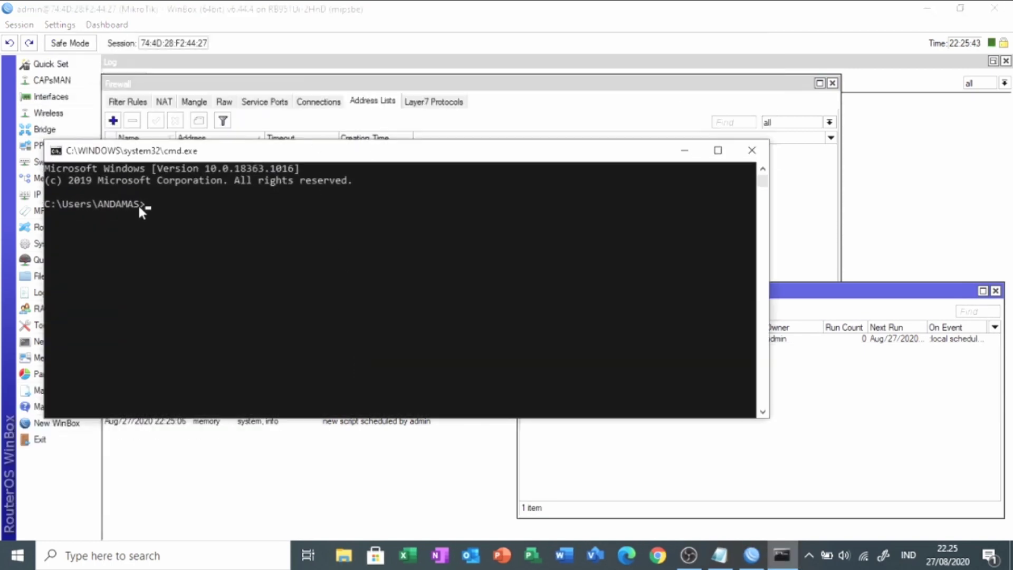
pyautogui.moveTo(45, 250); pyautogui.dragTo(380, 255)
pyautogui.moveTo(490, 151); pyautogui.dragTo(713, 44)
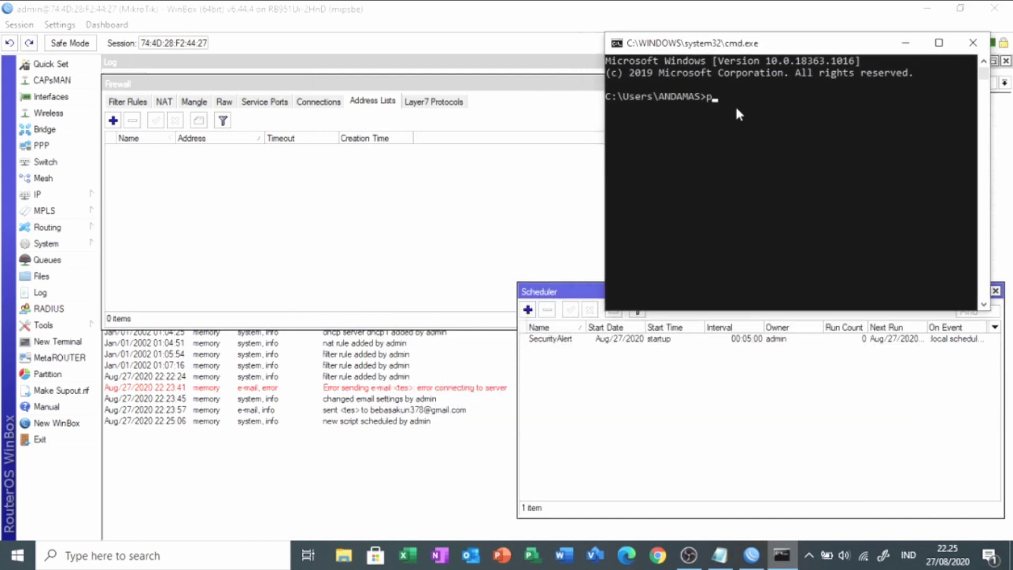
pyautogui.write('ping 192.168.2.1')
pyautogui.press('Return')
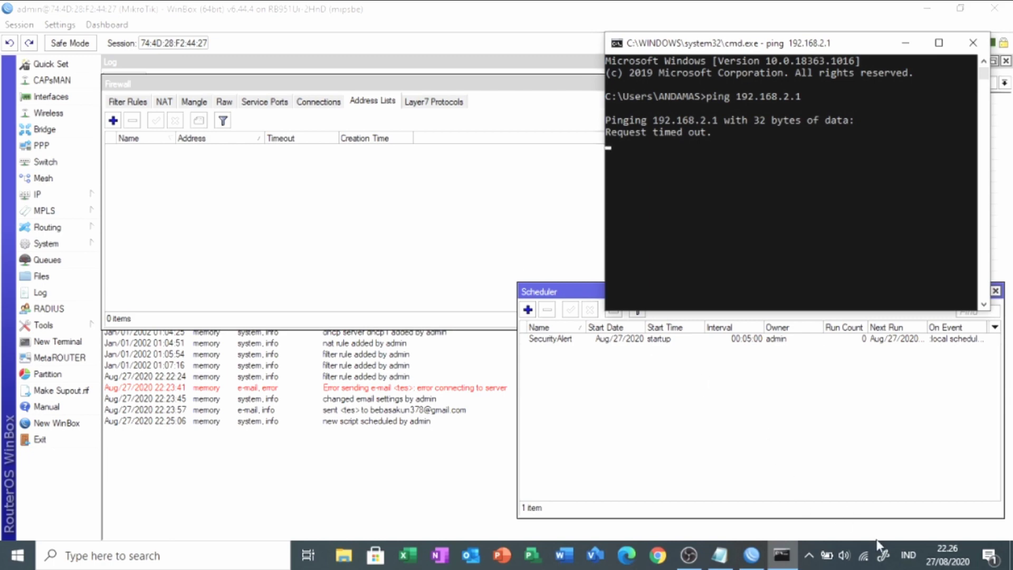
# Connect to the open TEST Wi-Fi, rerun the ping to 192.168.2.1, then close cmd
pyautogui.click(867, 558)
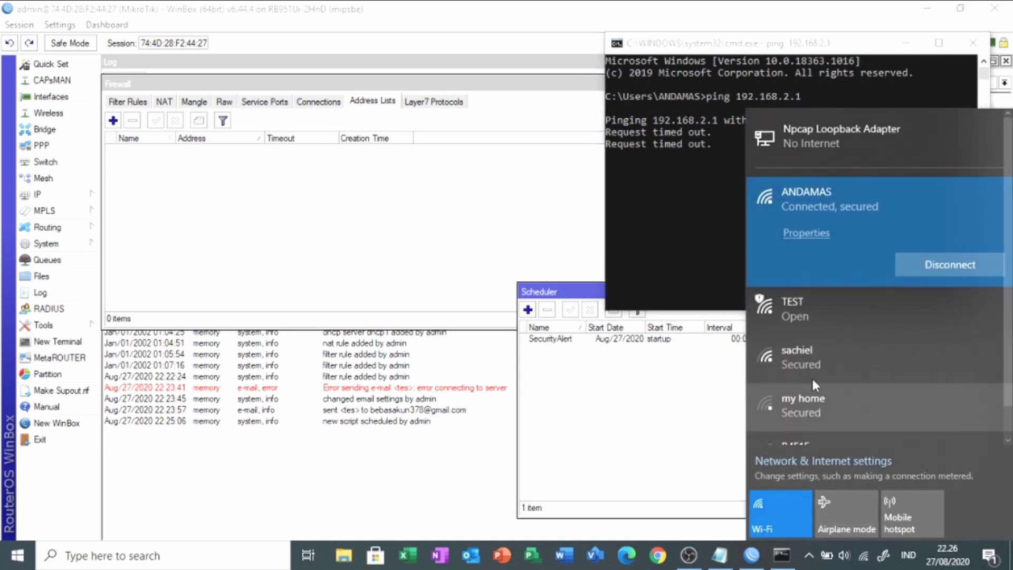
pyautogui.click(807, 314)
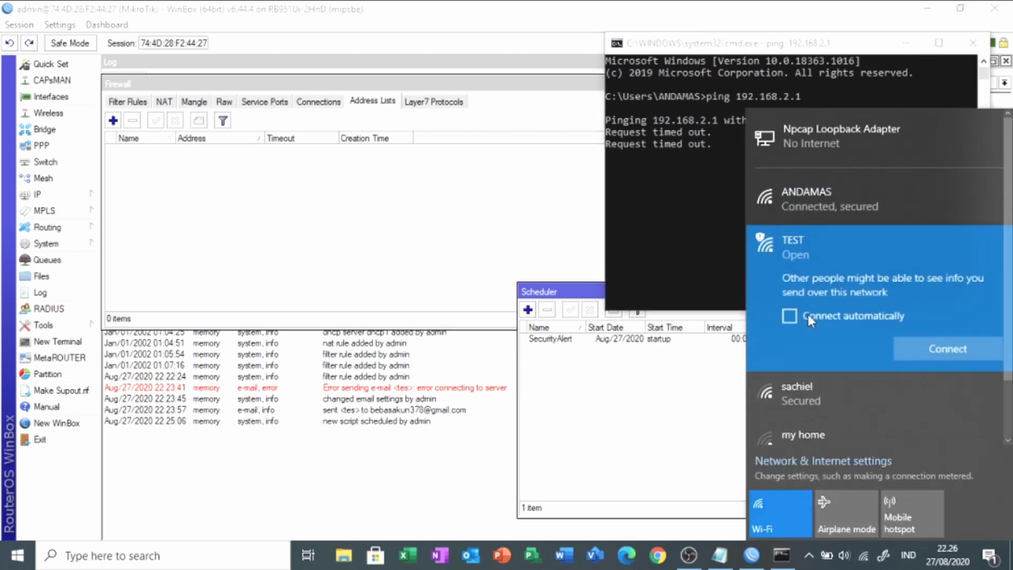
pyautogui.click(940, 354)
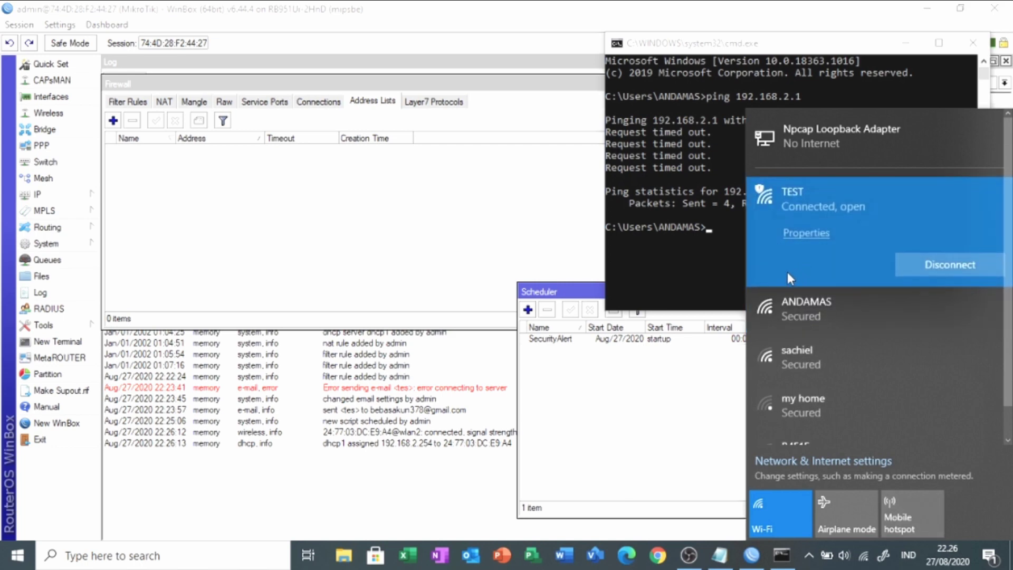
pyautogui.click(693, 261)
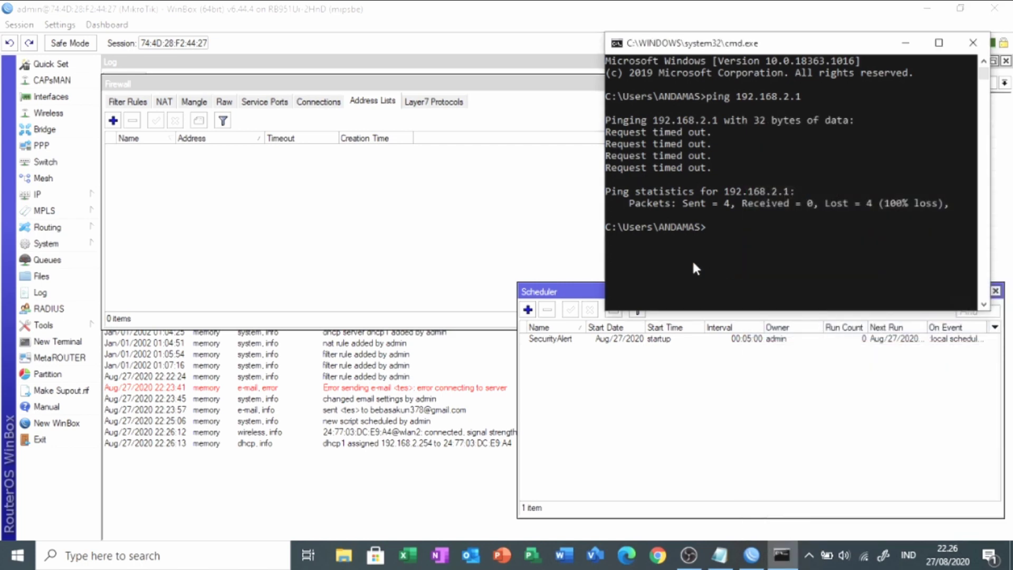
pyautogui.press('Up')
pyautogui.press('Return')
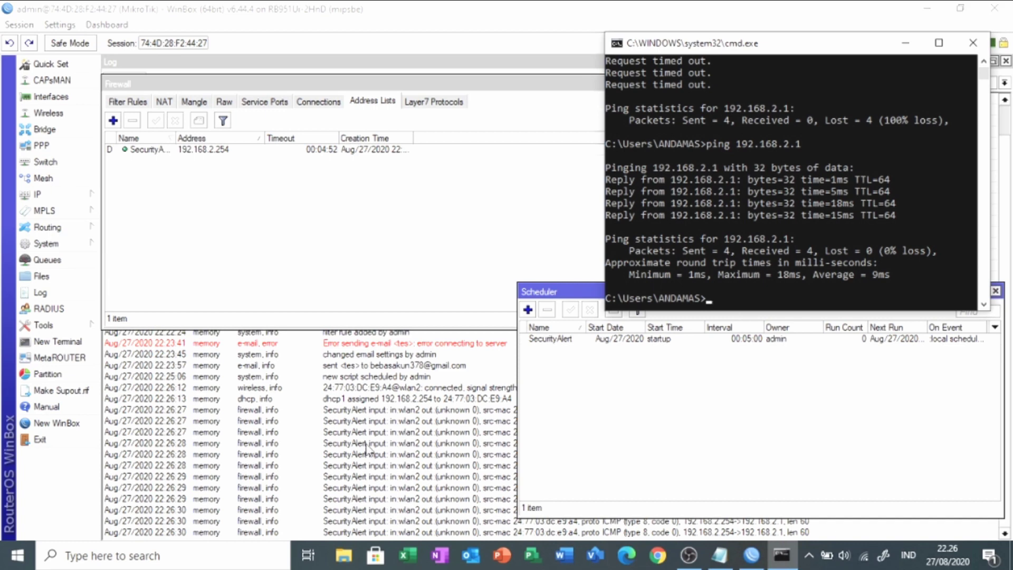
pyautogui.click(972, 38)
pyautogui.moveTo(637, 285); pyautogui.dragTo(668, 203)
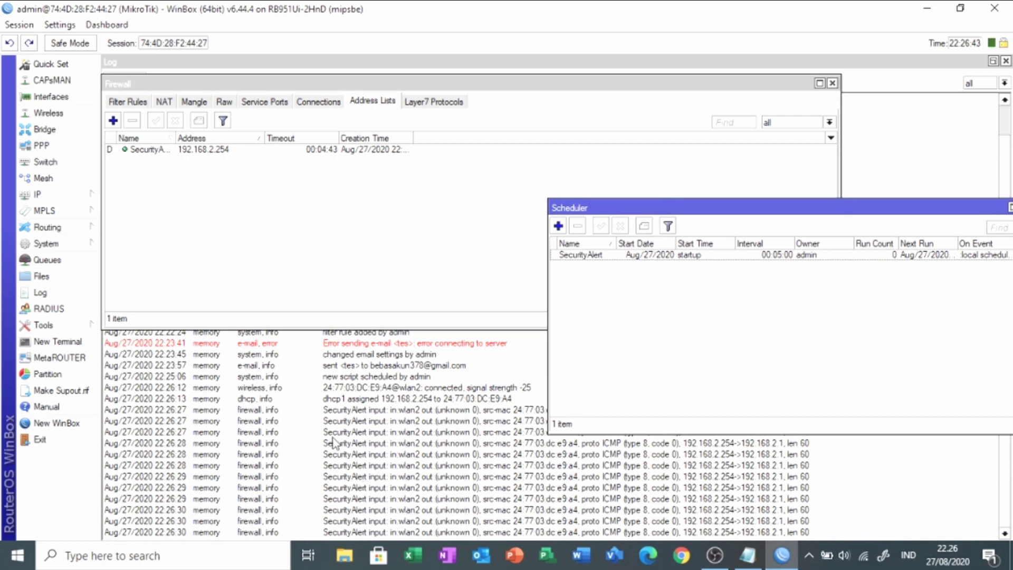
pyautogui.click(409, 447)
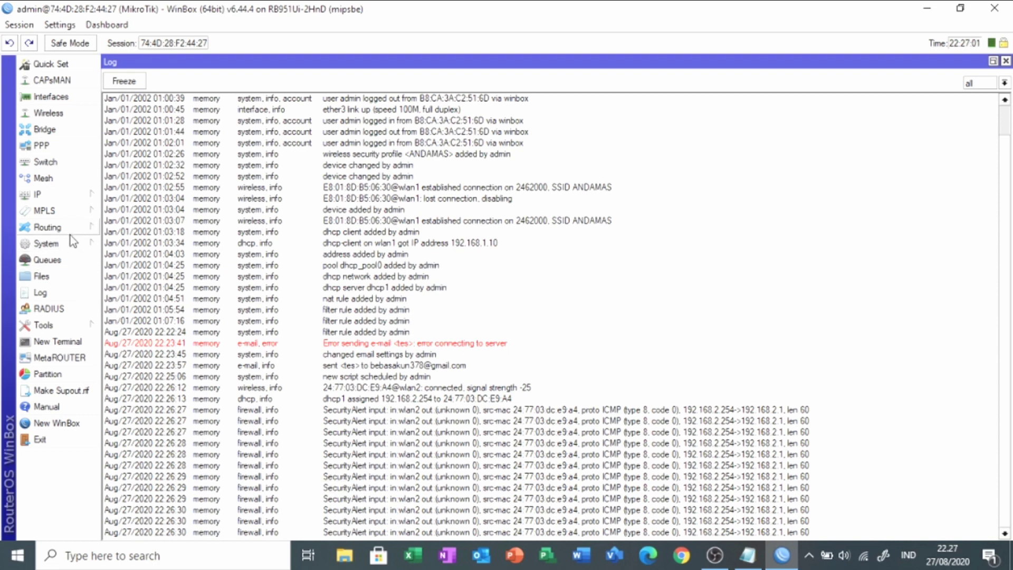
pyautogui.moveTo(77, 211)
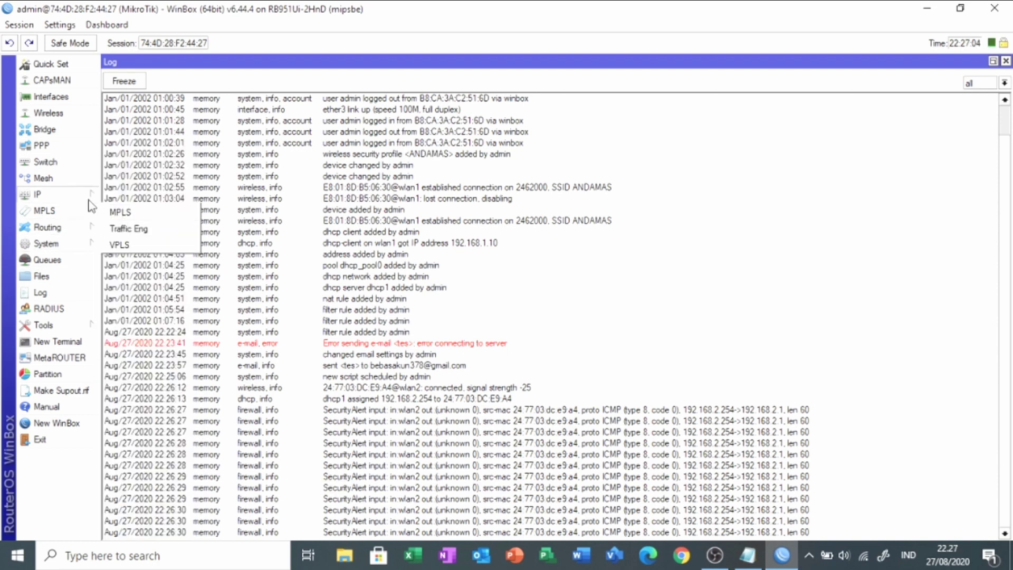
pyautogui.moveTo(91, 196)
pyautogui.click(143, 271)
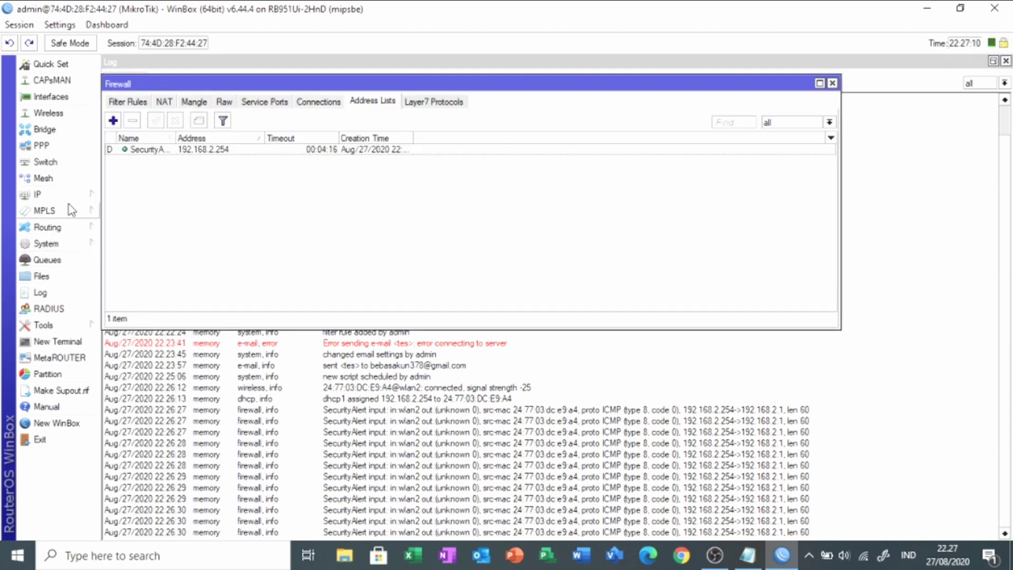
pyautogui.moveTo(75, 246)
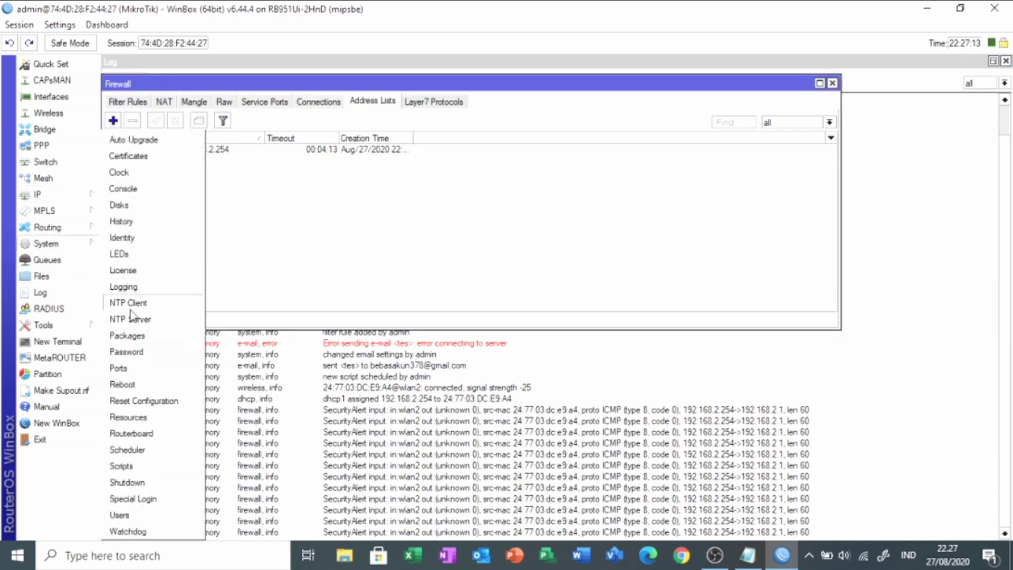
pyautogui.click(154, 449)
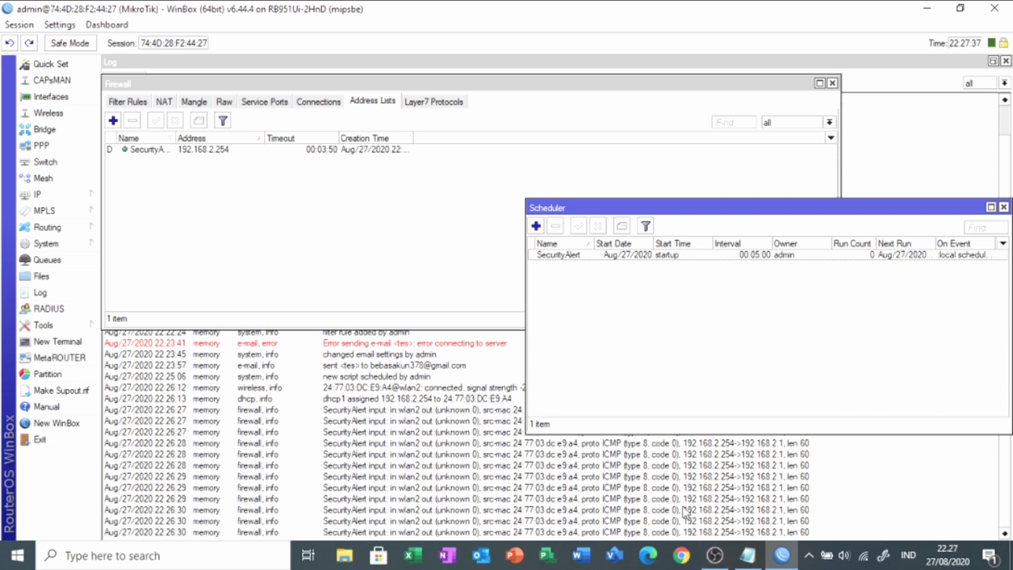
# Launch cmd, ping 192.168.2.1, and hide the console to check the router
pyautogui.press('super+r')
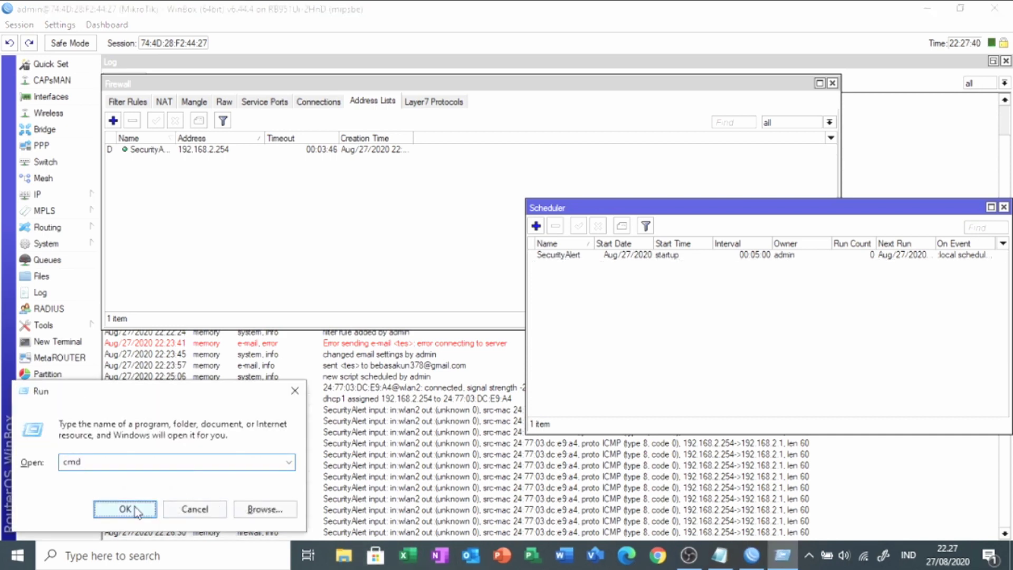
pyautogui.click(127, 509)
pyautogui.press('Return')
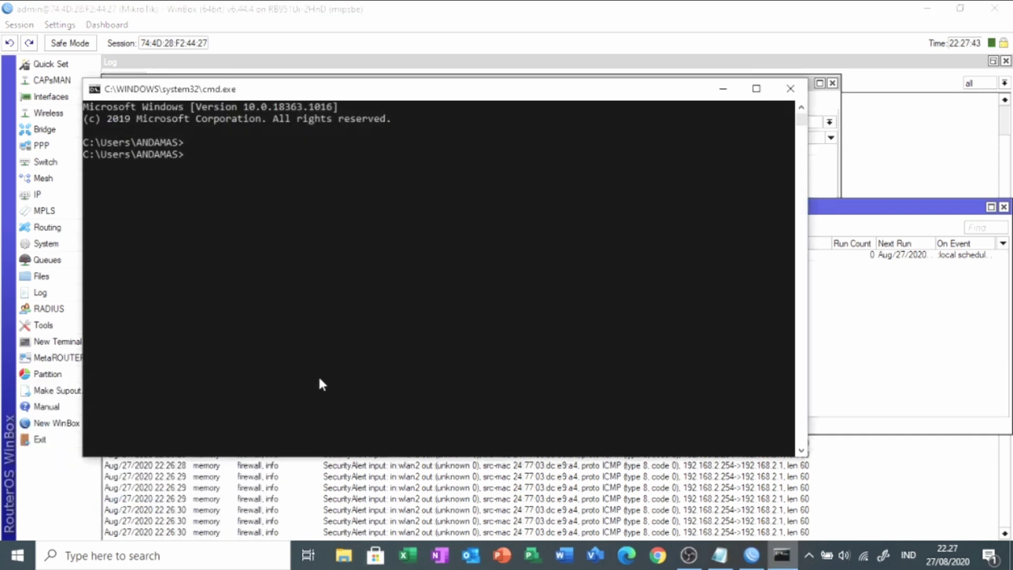
pyautogui.write('ping 192.168.2.1')
pyautogui.press('Return')
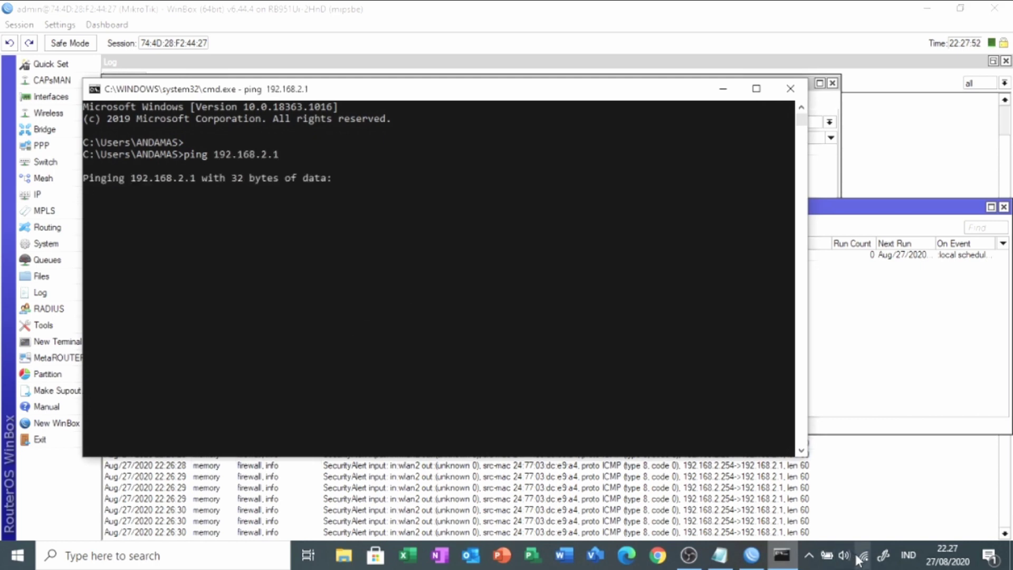
pyautogui.moveTo(858, 559)
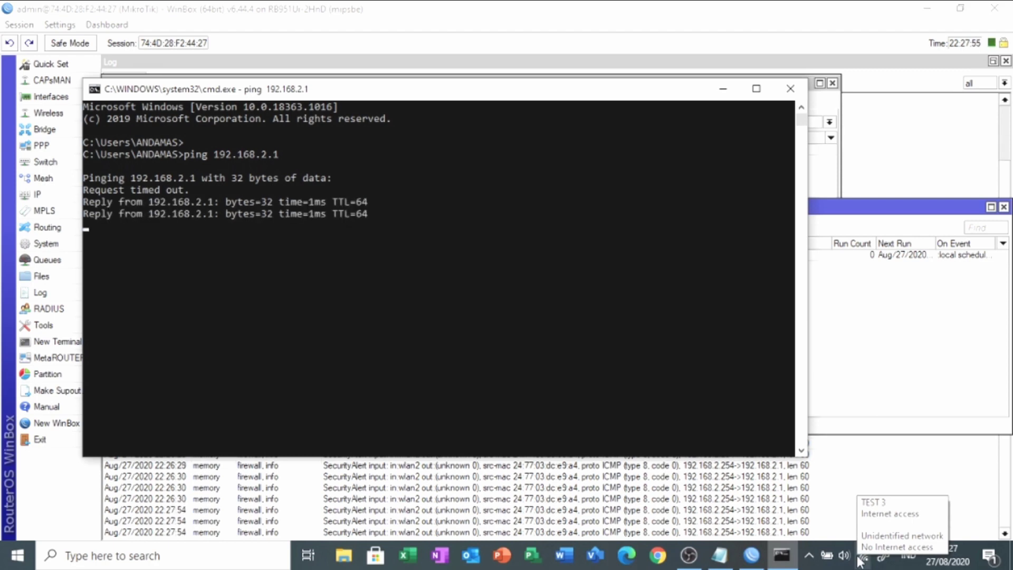
pyautogui.click(722, 89)
# Rerun the ping to 192.168.2.1 and hide the console to view the address list
pyautogui.click(781, 555)
pyautogui.press('Up')
pyautogui.press('Return')
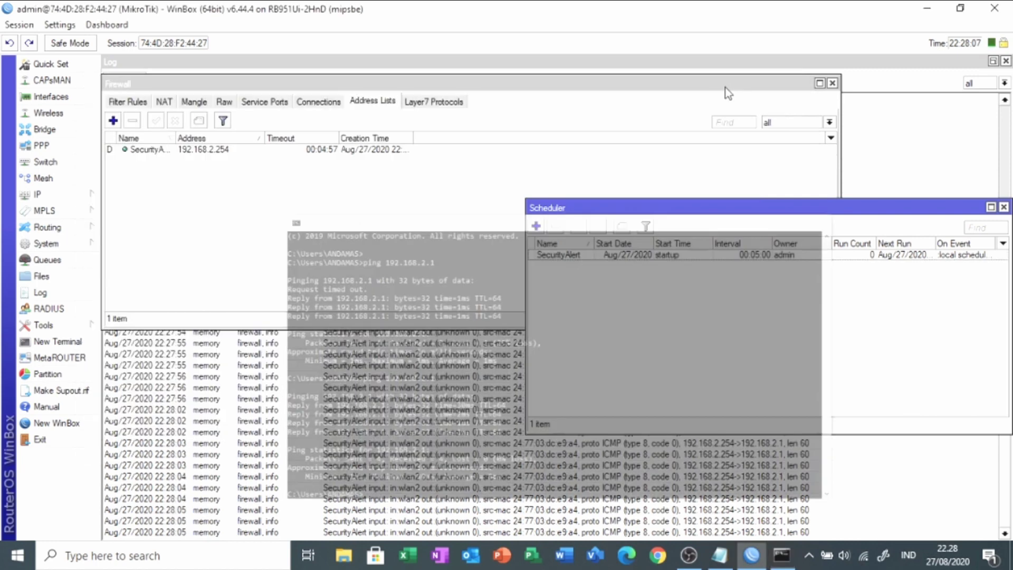
pyautogui.click(723, 90)
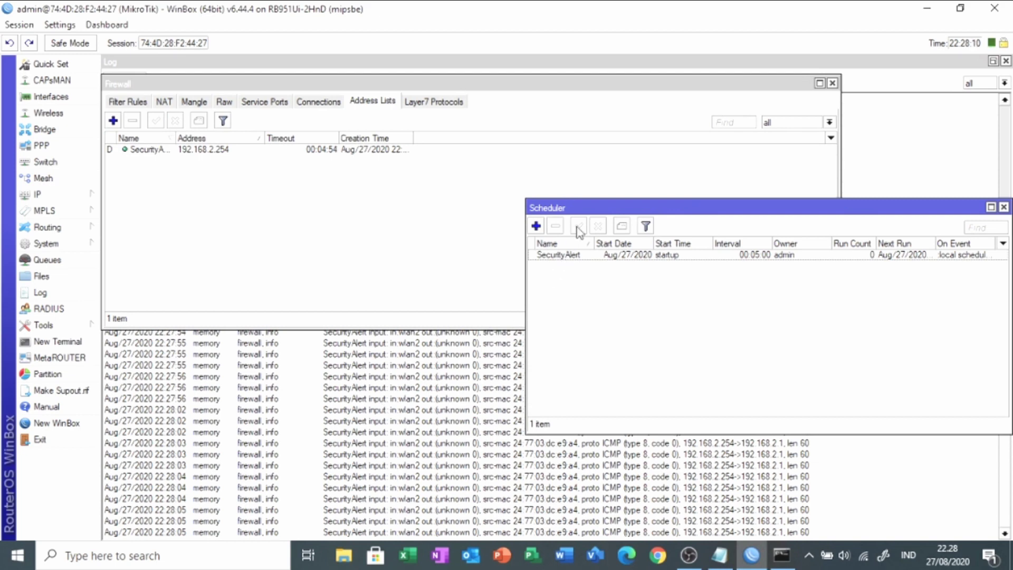
# Wait for SecurityAlert's first run, then view the log entry for the sent alert email
pyautogui.moveTo(582, 206); pyautogui.dragTo(575, 200)
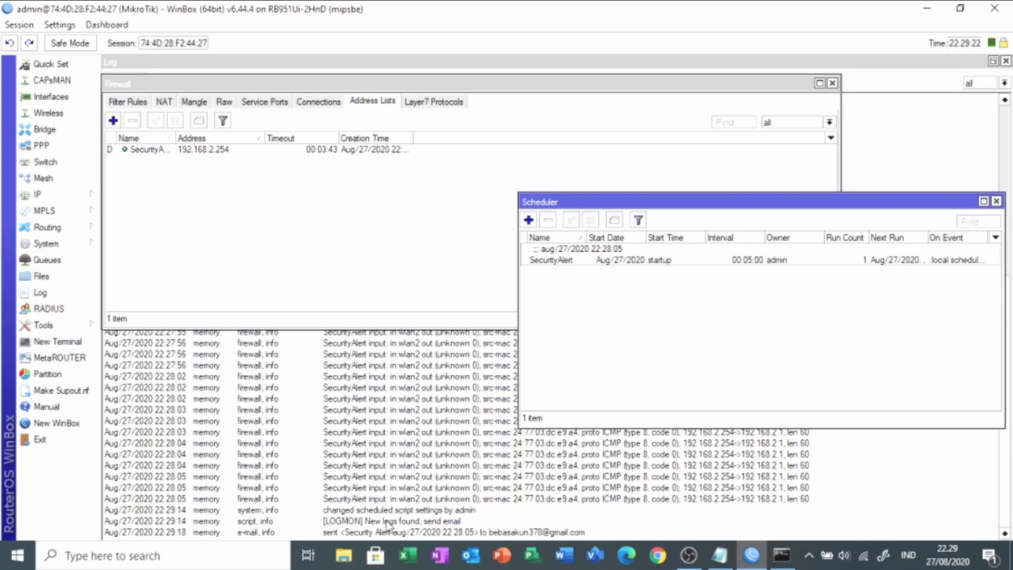
pyautogui.click(386, 521)
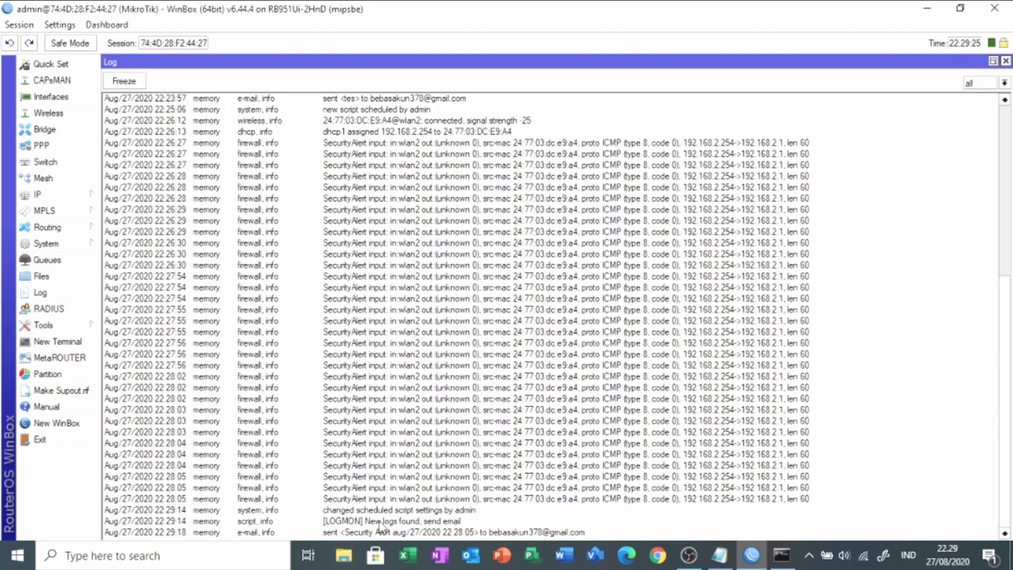